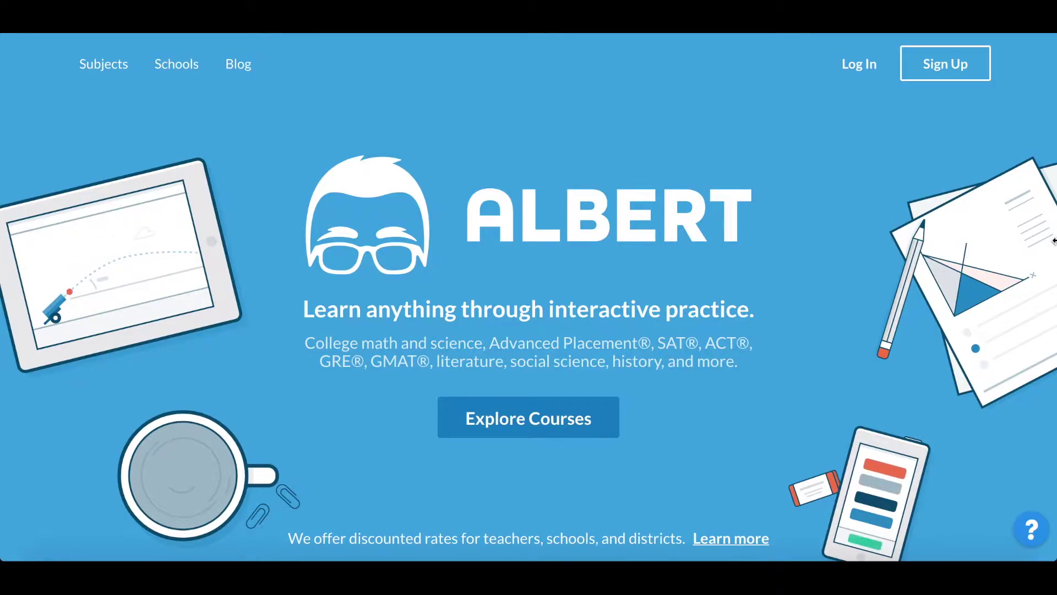
Step: Sign in with the teacher account's username and password, then open the Biology (Period 7) class
left_click(859, 65)
left_click(567, 212)
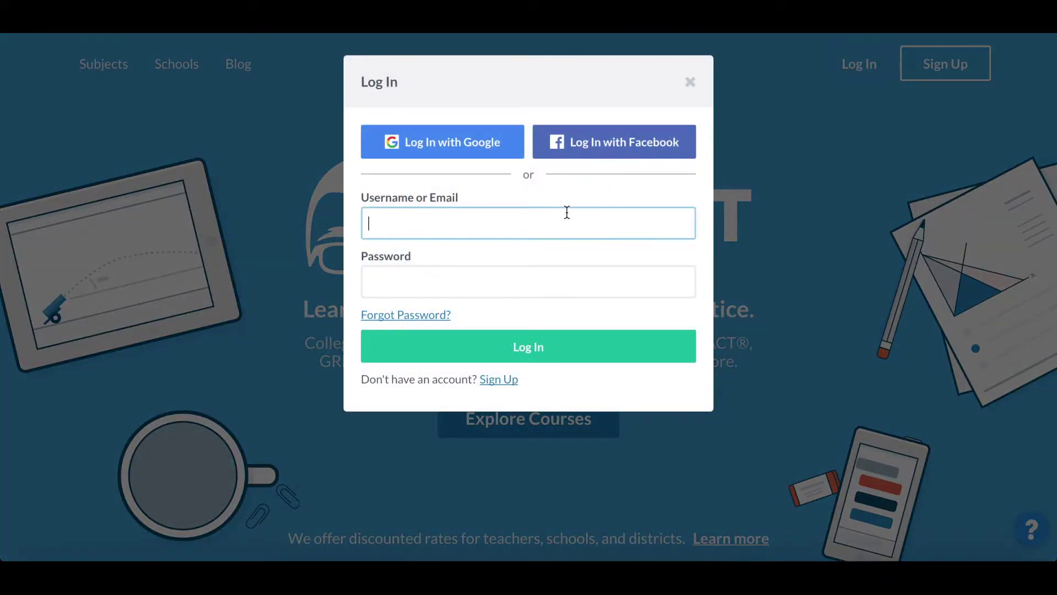
type("demoteacher")
key("Tab")
type("password")
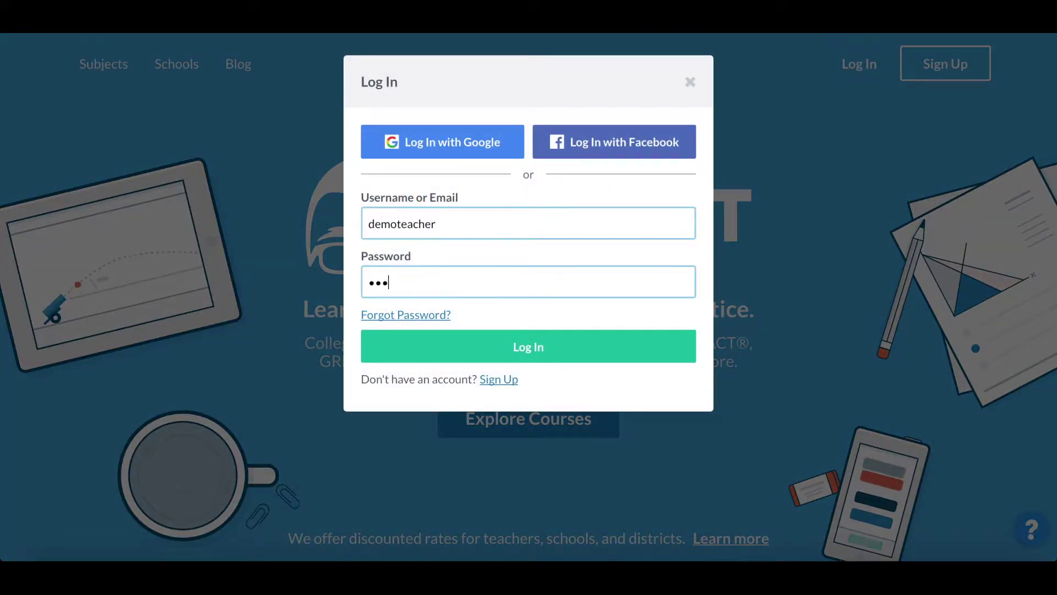
key("Return")
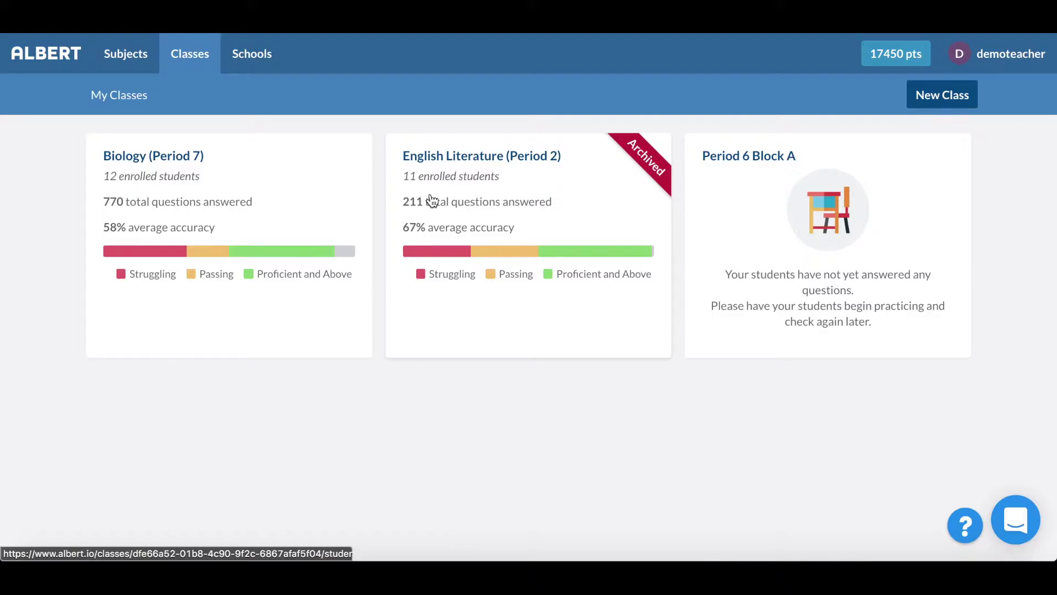
left_click(295, 221)
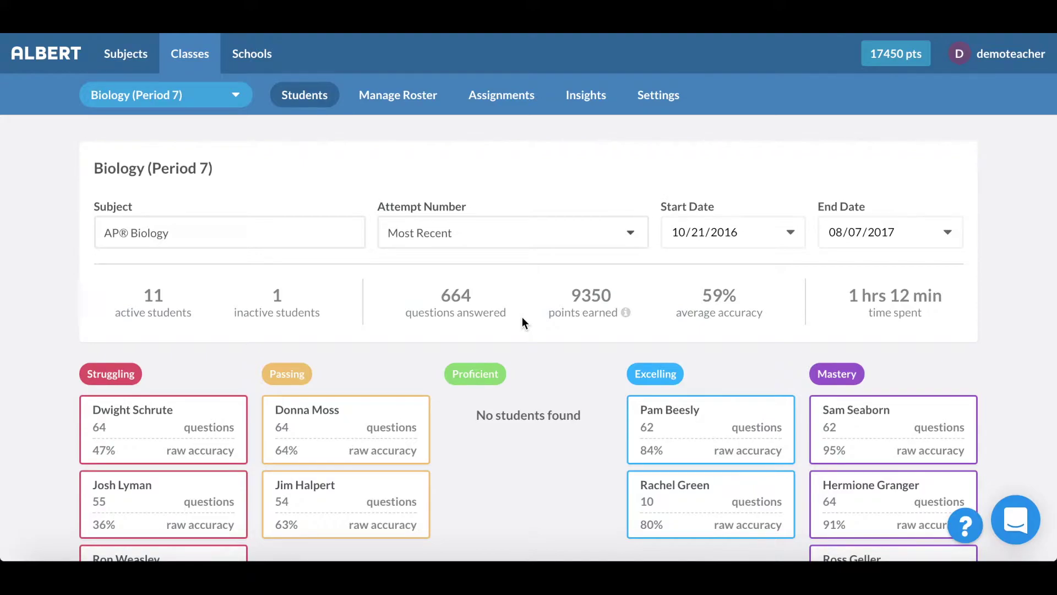
Step: Review the Struggling-to-Mastery groups and open a Mastery-group student's individual report
scroll(570, 348, "down", 4)
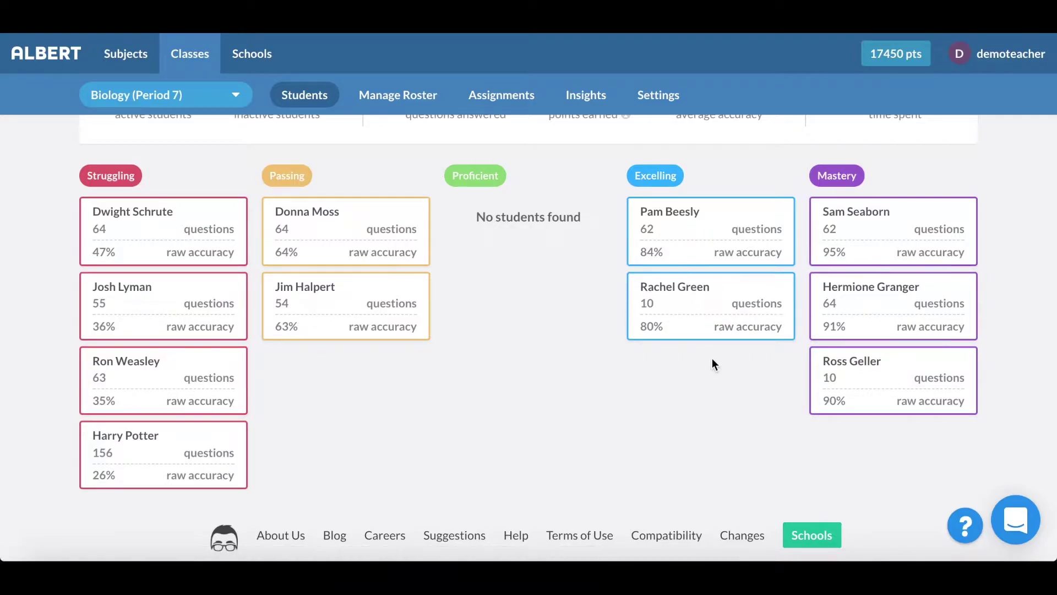
scroll(712, 360, "up", 3)
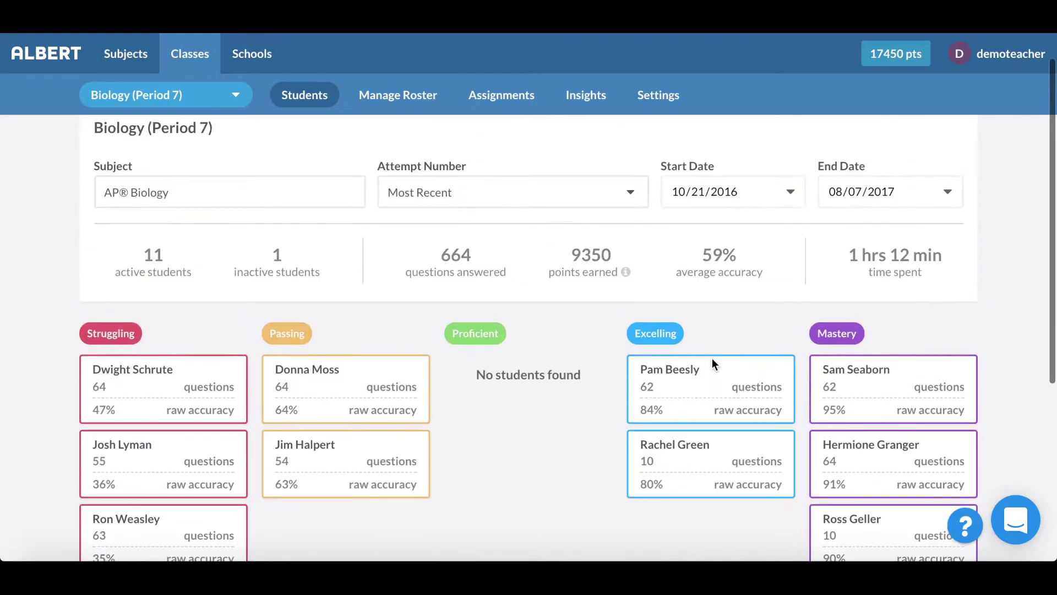
left_click(790, 191)
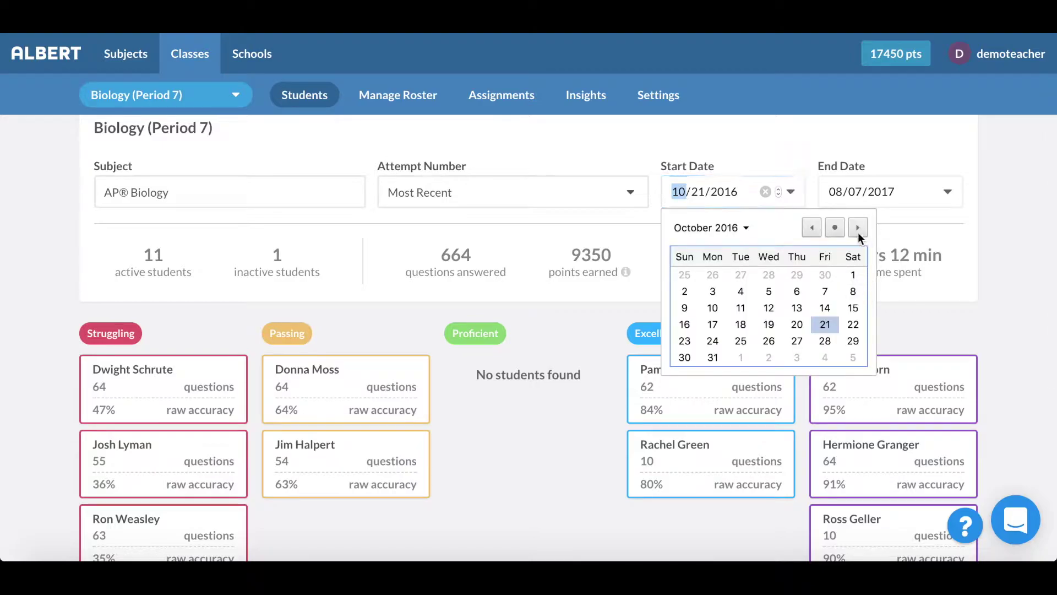
left_click(560, 484)
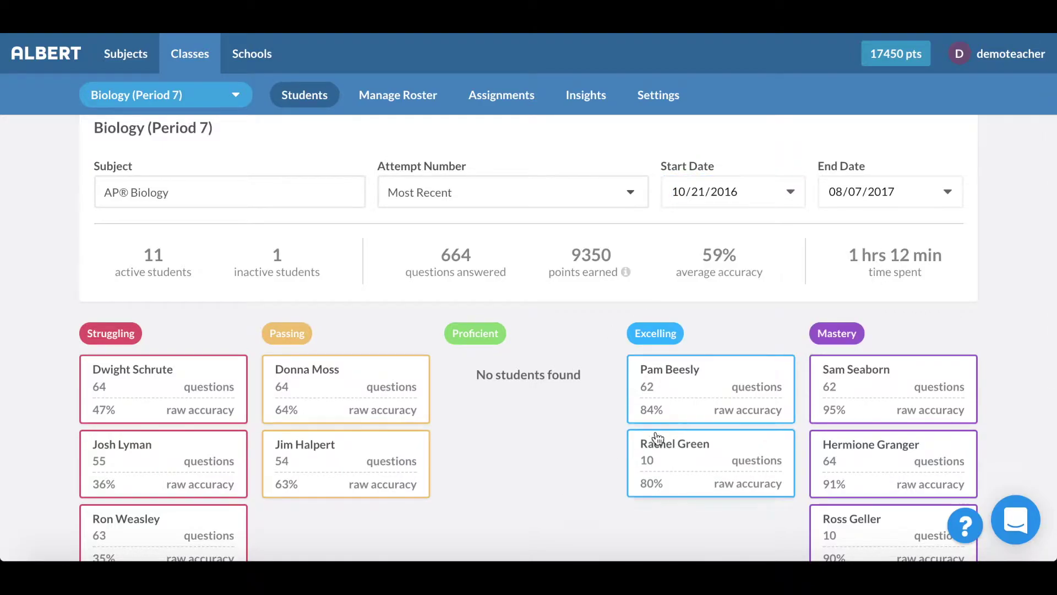
left_click(874, 457)
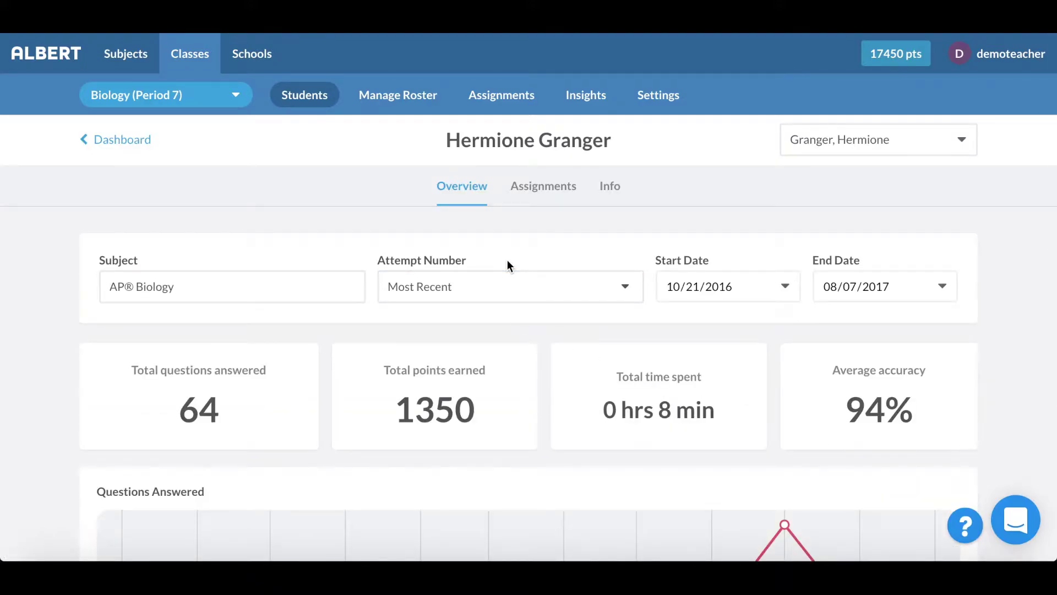
Step: Review the student's Overview progress charts, leaving the start date unchanged
scroll(480, 345, "down", 2)
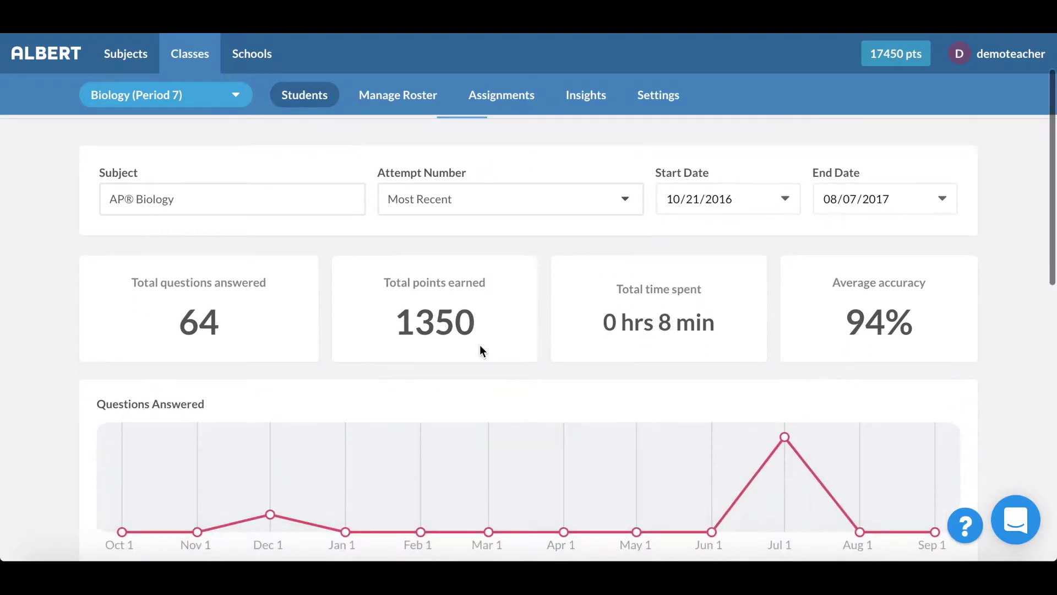
scroll(480, 346, "down", 3)
scroll(481, 346, "down", 2)
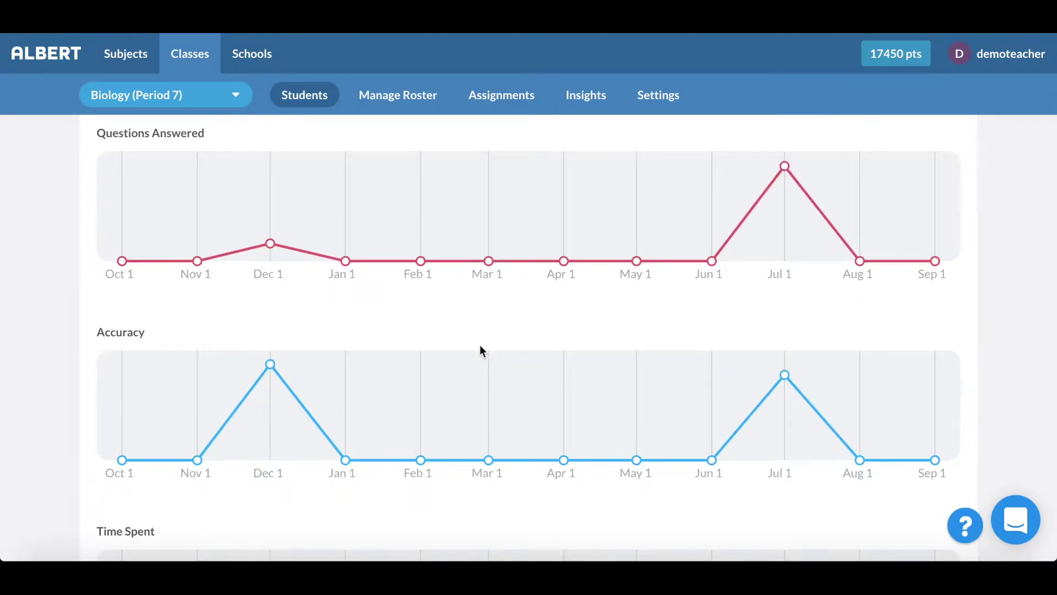
scroll(480, 346, "down", 3)
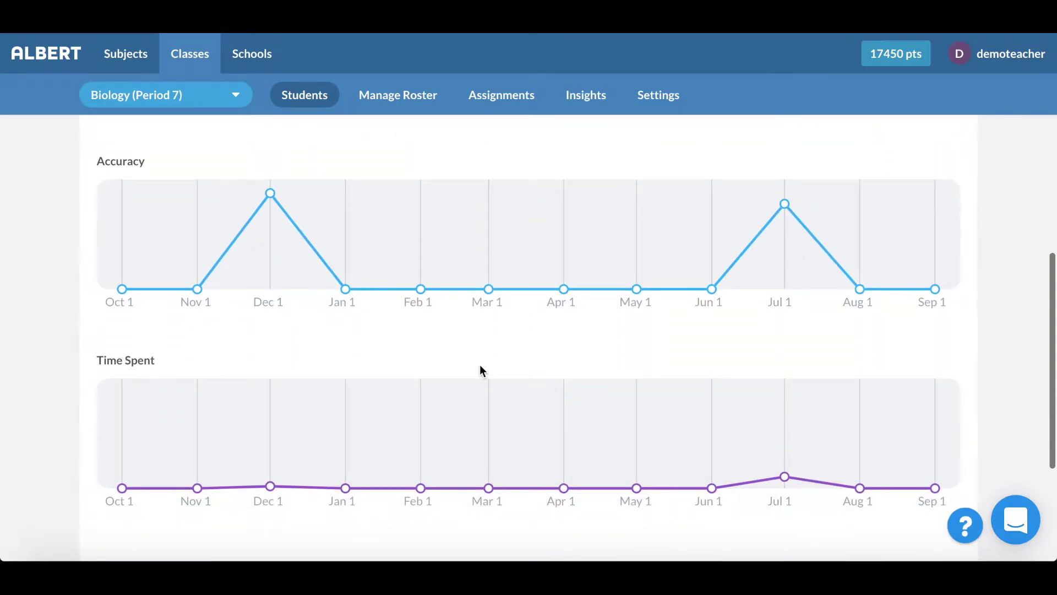
scroll(480, 370, "up", 9)
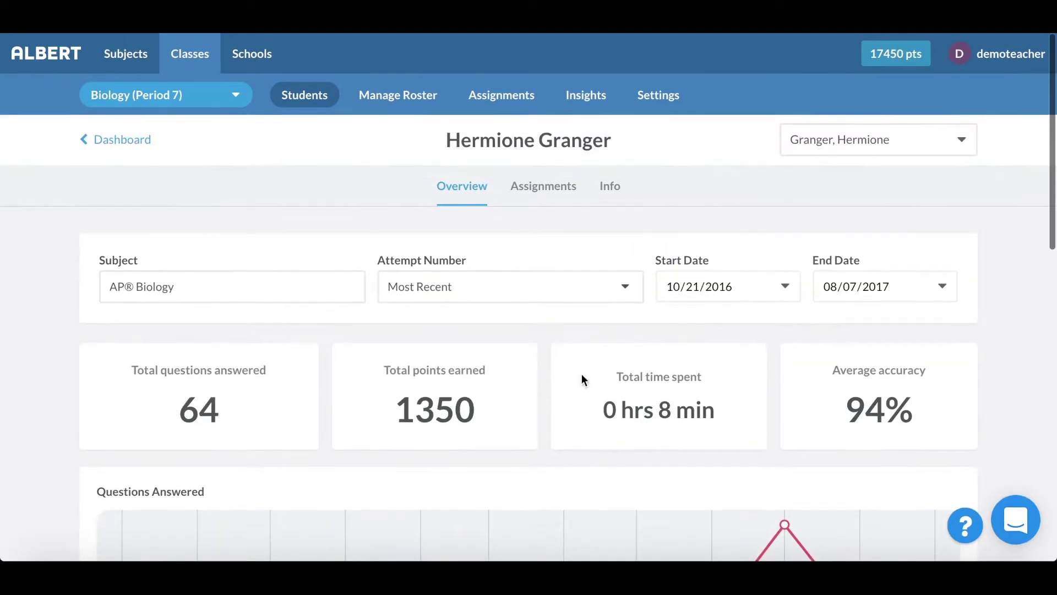
left_click(789, 287)
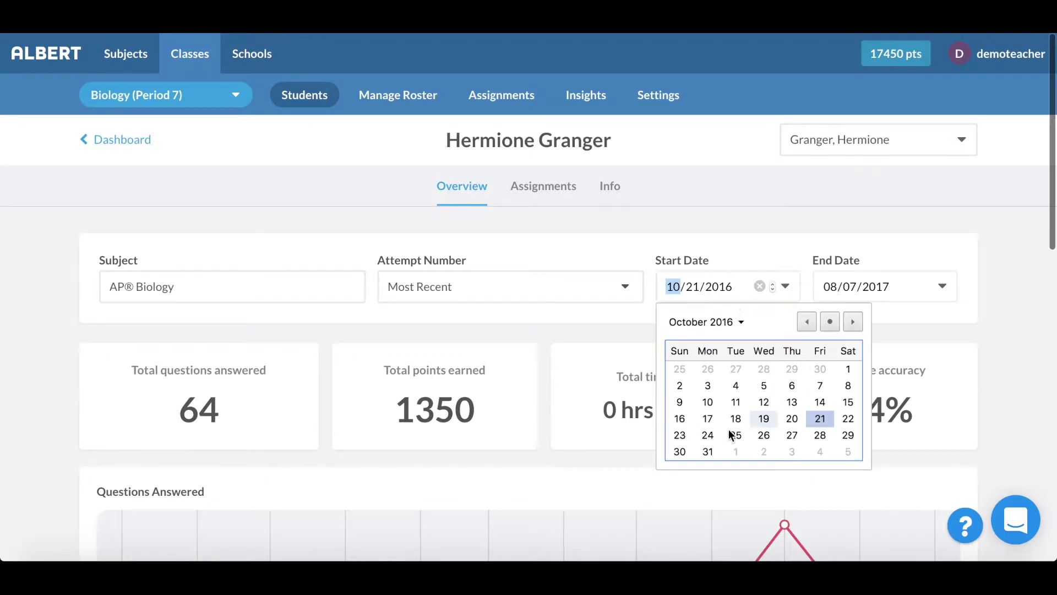
left_click(662, 227)
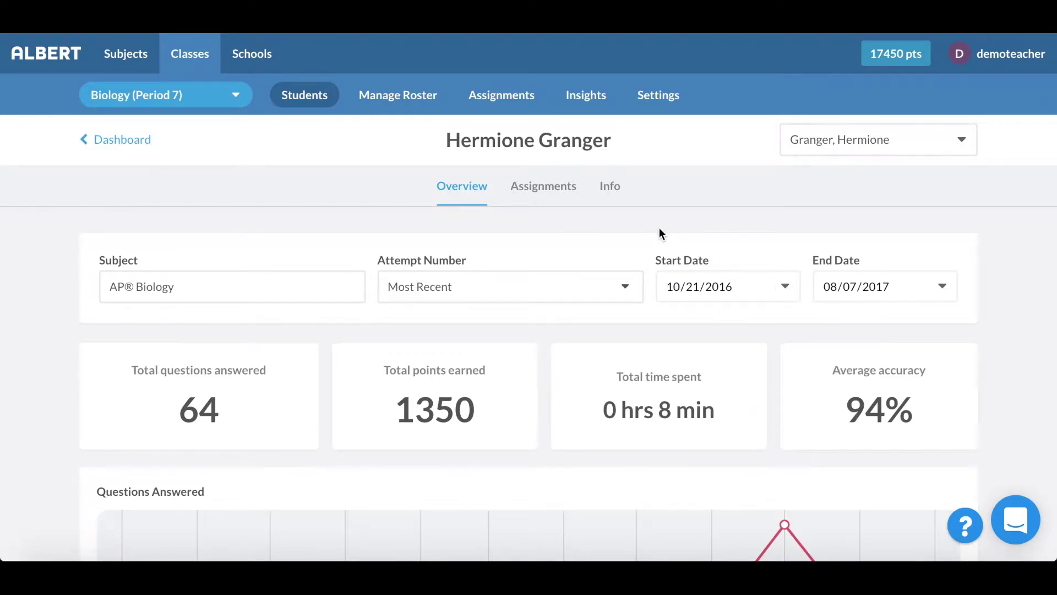
Step: Browse the student's assignment history and open the Potions 101 Intro Quiz results
left_click(550, 203)
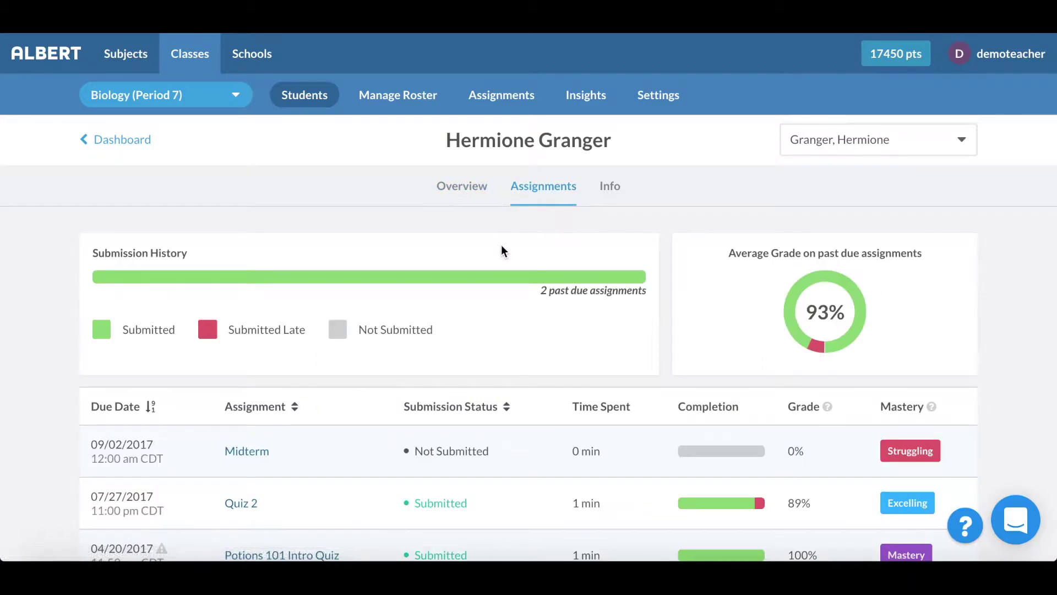
scroll(501, 251, "down", 3)
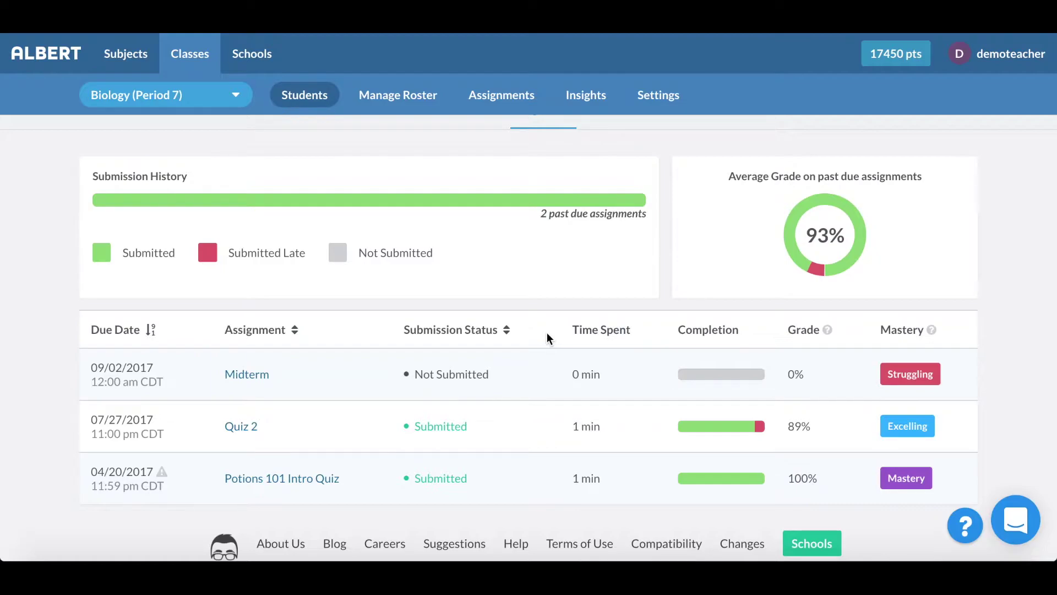
scroll(547, 332, "up", 1)
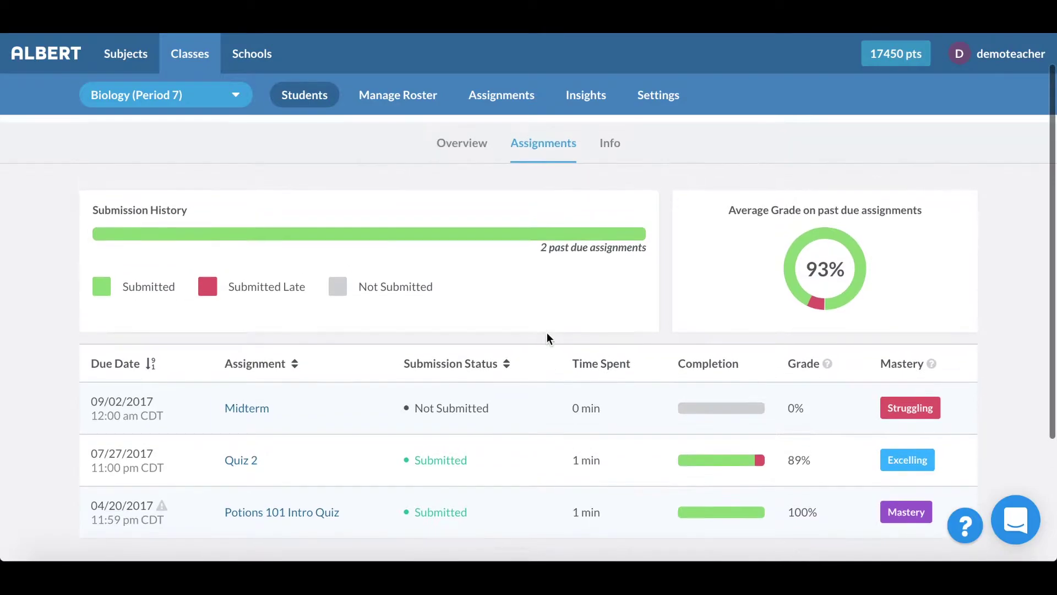
left_click(283, 522)
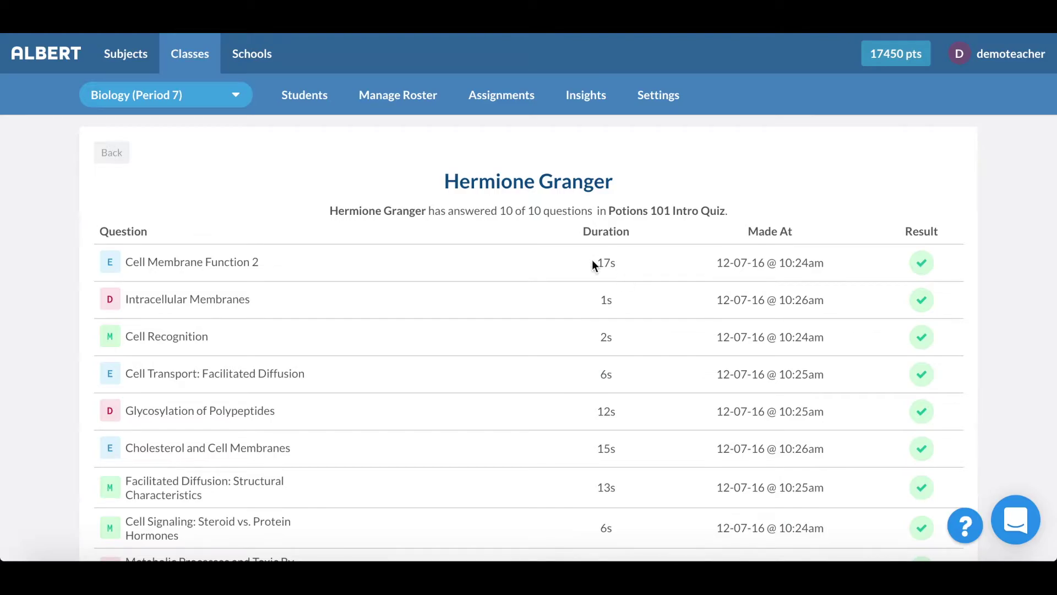
Step: Look through the quiz's question results and open the Intracellular Membranes question
scroll(590, 332, "down", 1)
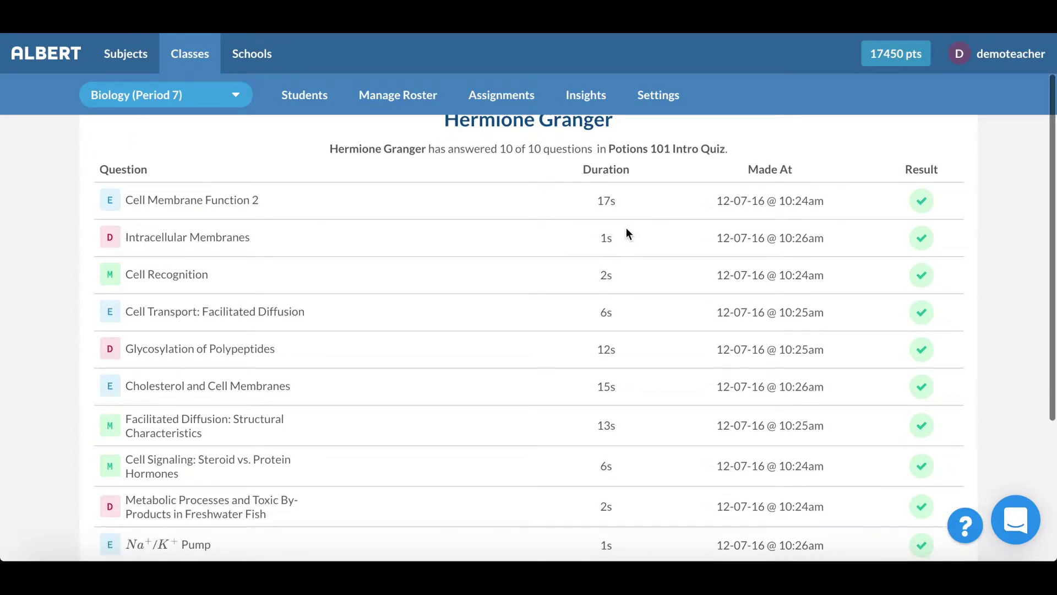
scroll(625, 240, "down", 3)
scroll(624, 247, "up", 2)
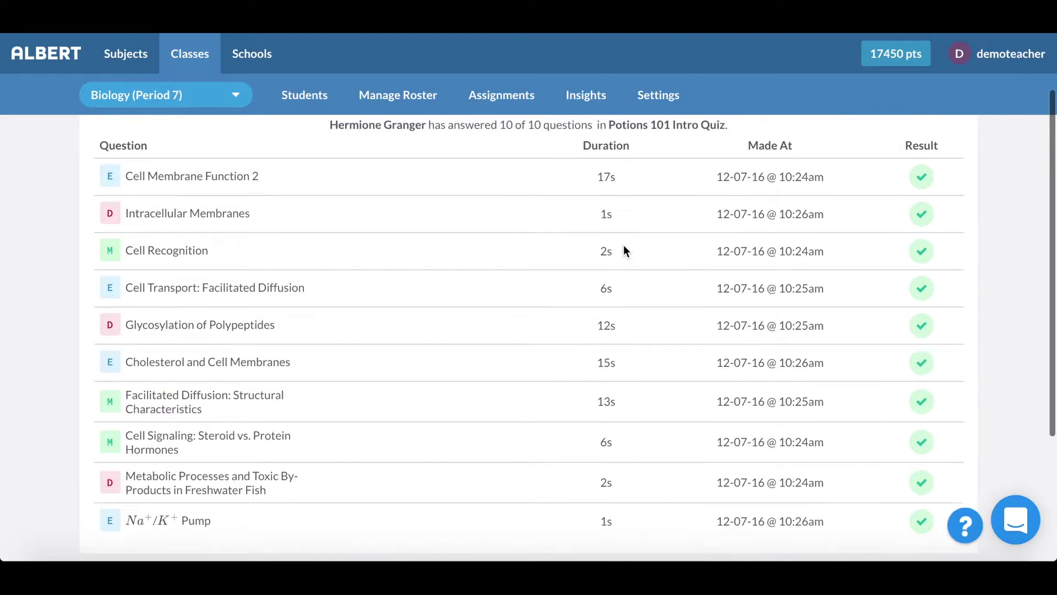
scroll(624, 246, "up", 1)
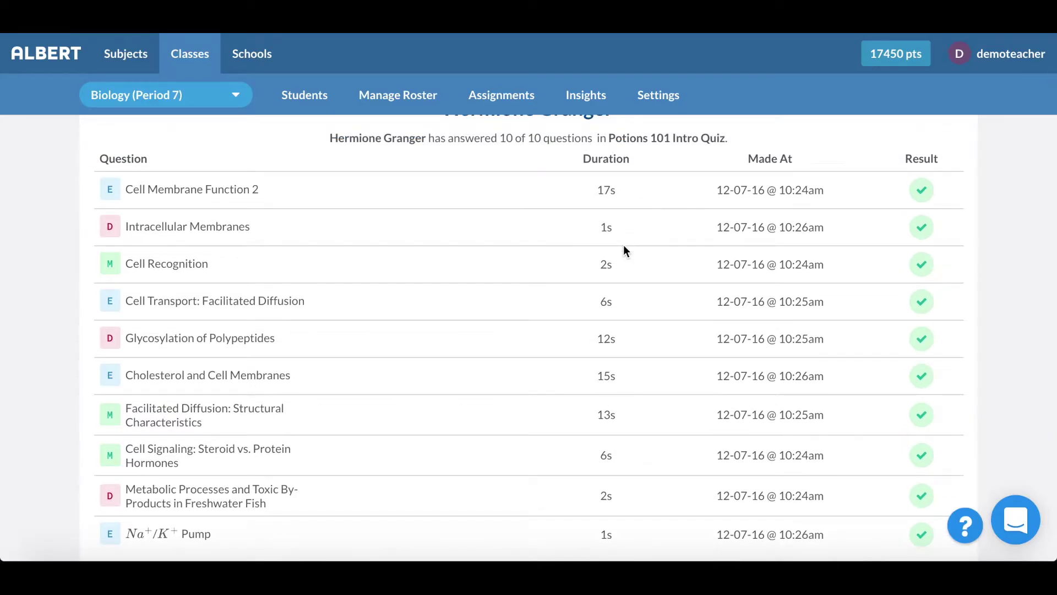
scroll(401, 213, "down", 2)
scroll(402, 213, "up", 3)
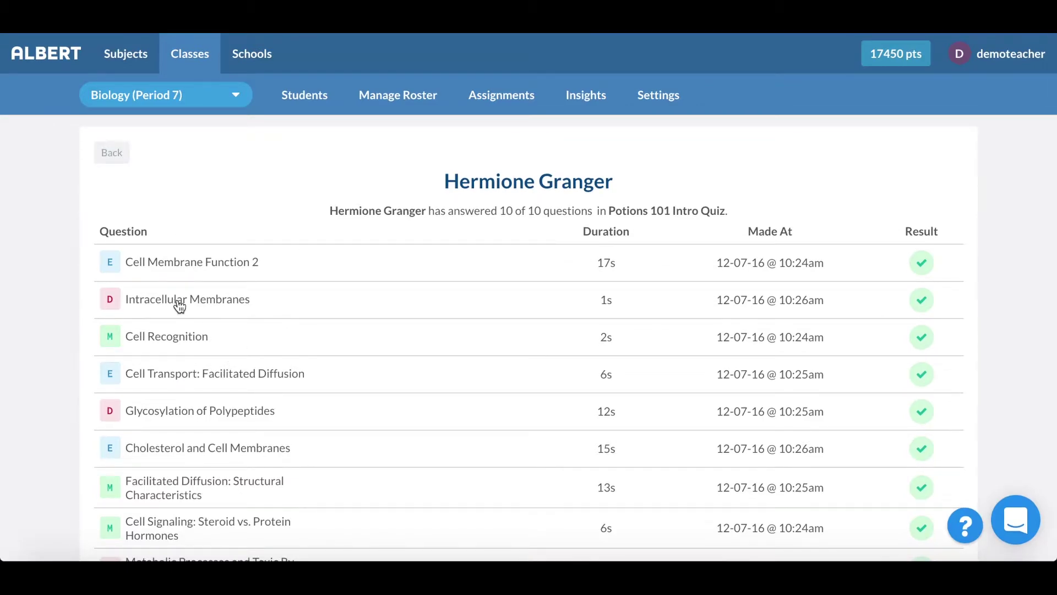
left_click(208, 303)
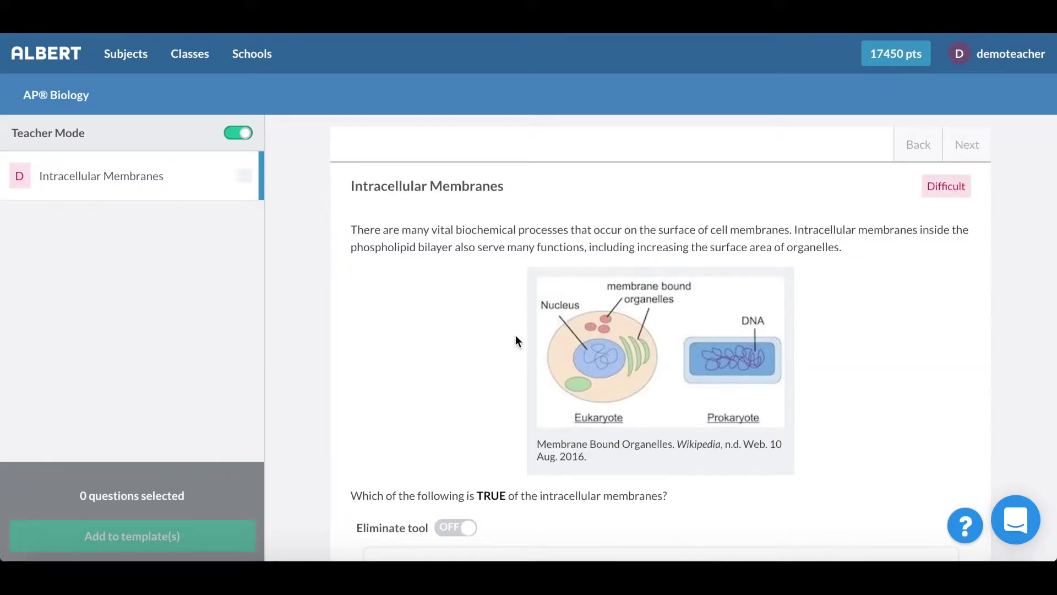
Step: Scroll through the Intracellular Membranes question to see answer choices A through D
scroll(468, 289, "down", 3)
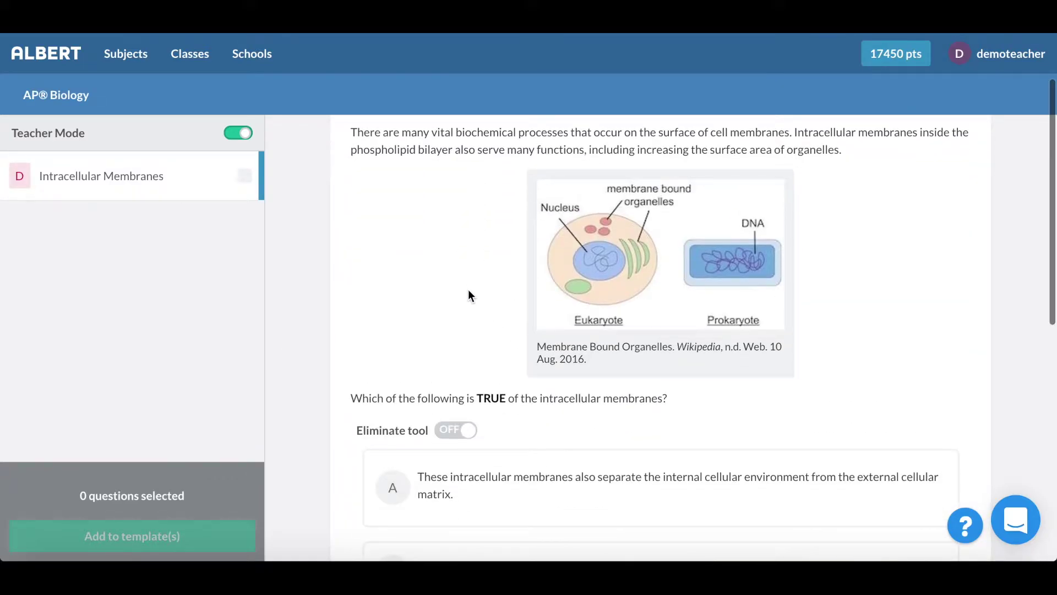
scroll(468, 293, "down", 3)
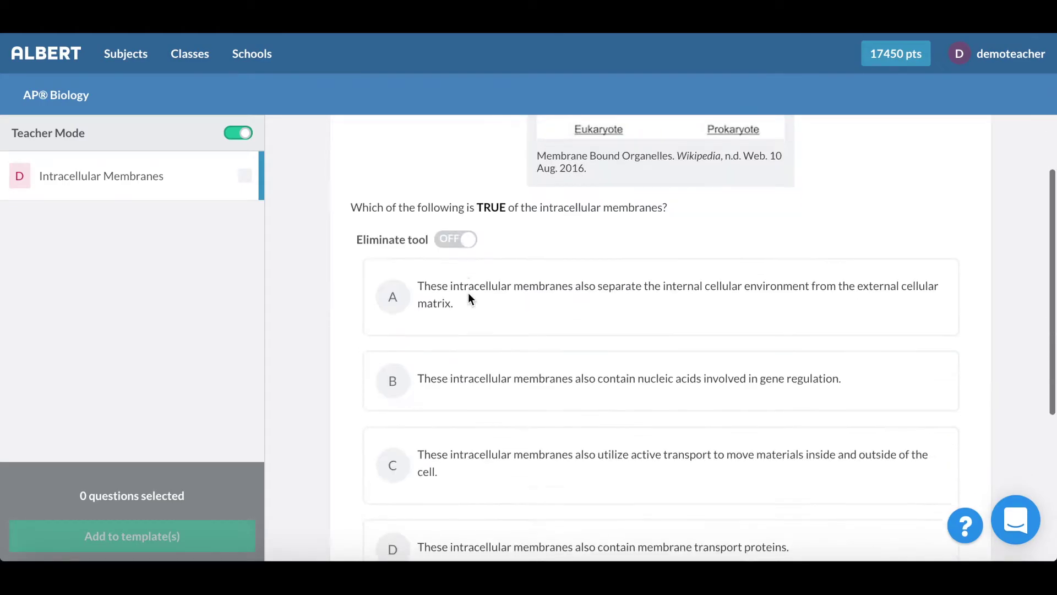
scroll(468, 292, "down", 1)
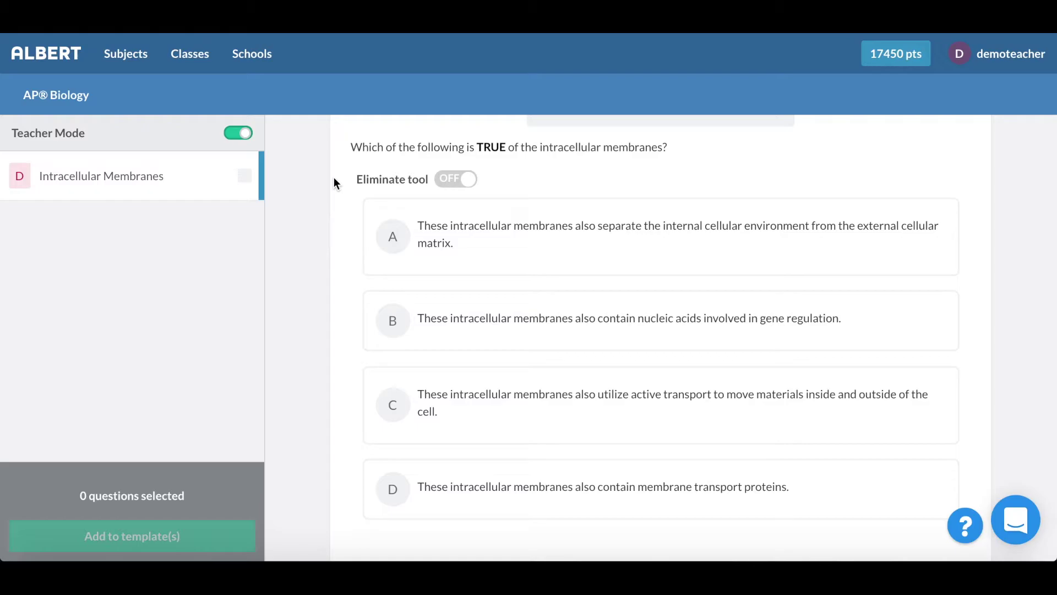
Step: Return to Classes, view the Biology (Period 7) roster, then its Assignments list
left_click(185, 72)
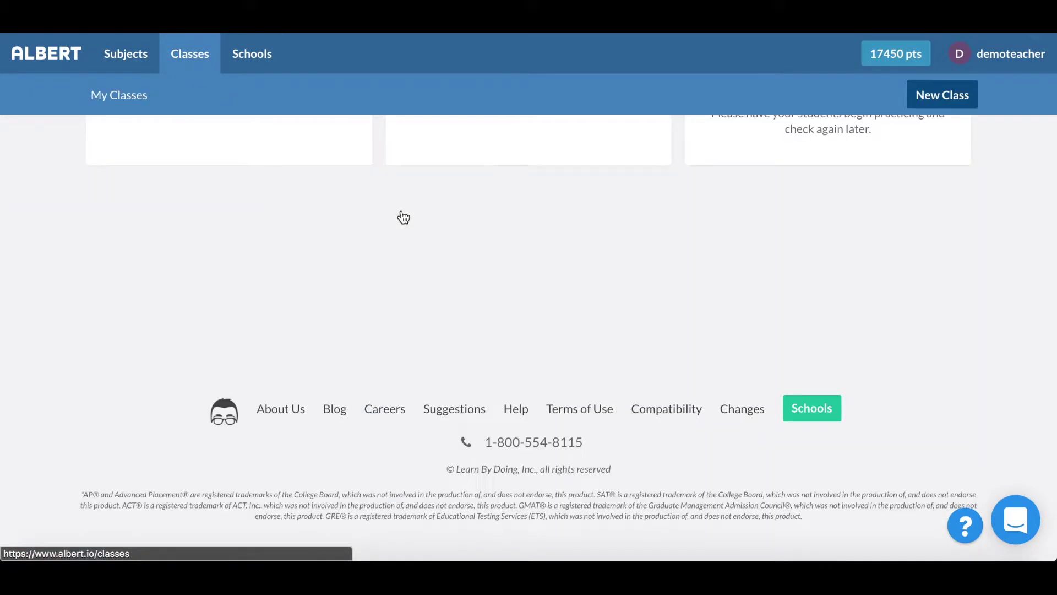
left_click(320, 235)
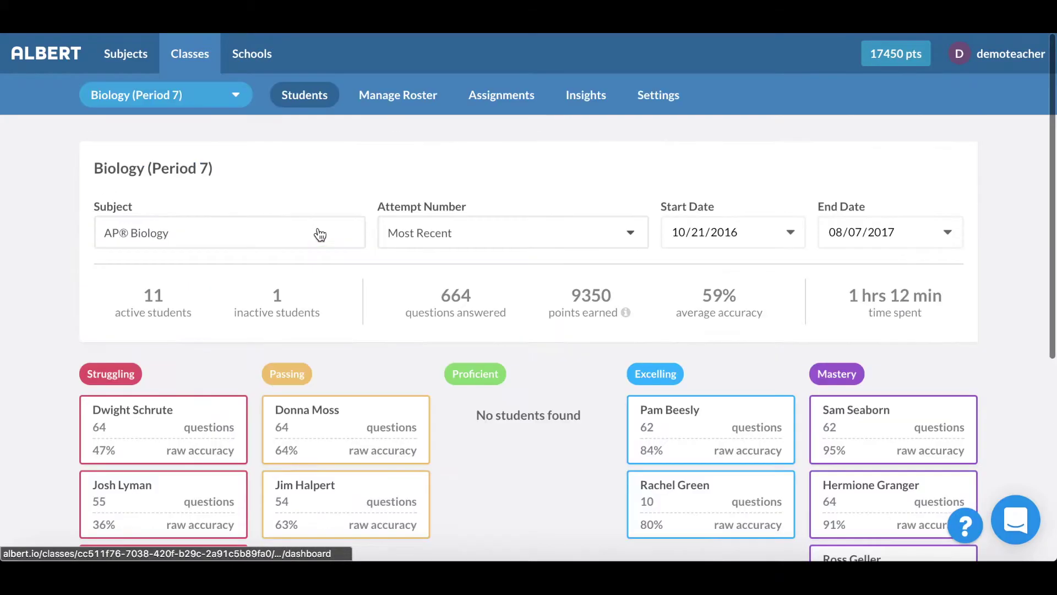
left_click(401, 94)
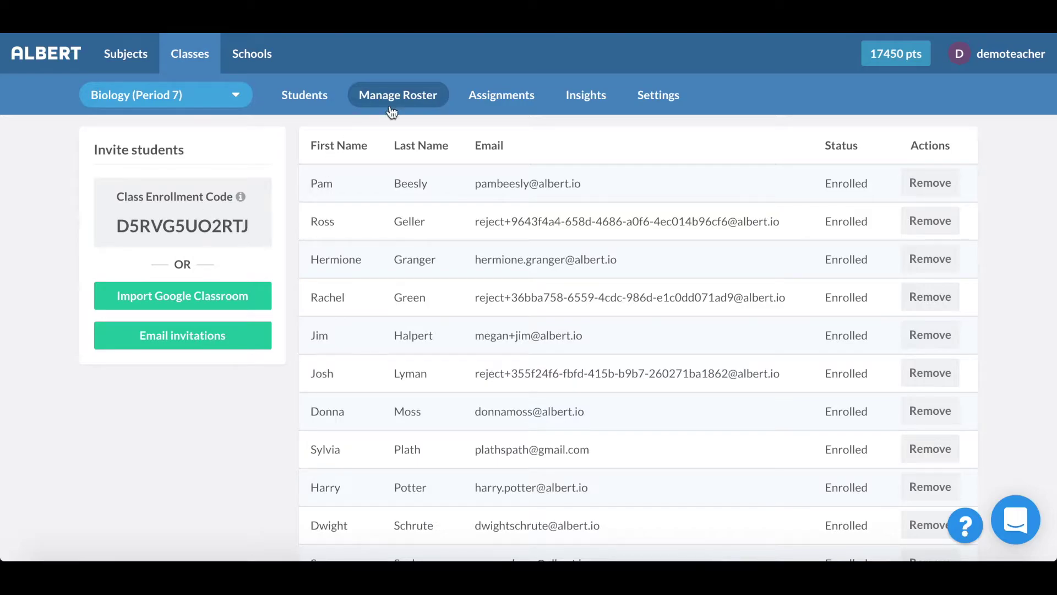
left_click(503, 97)
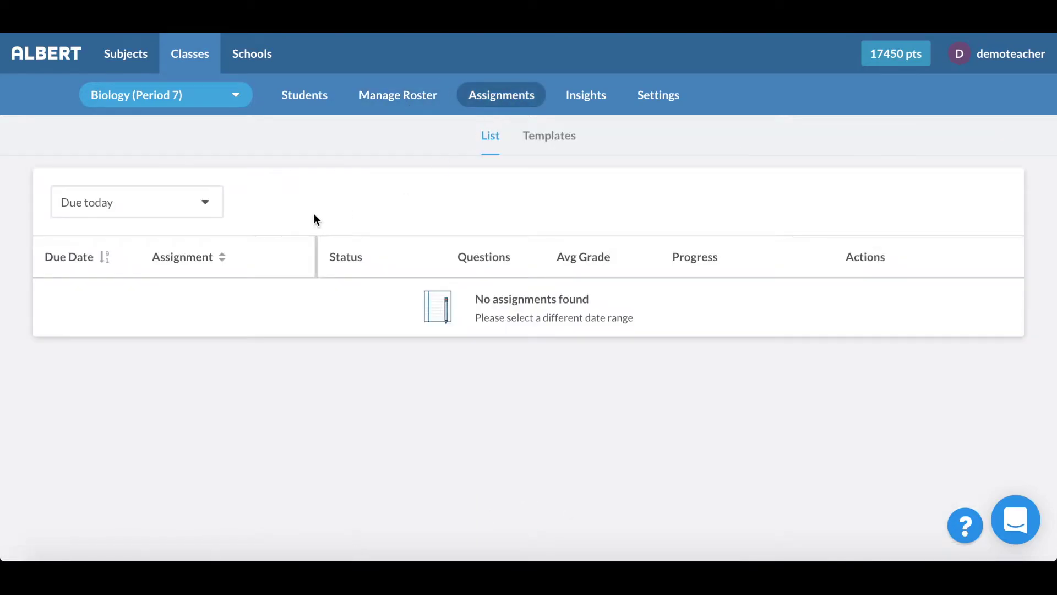
Step: Show assignments due all time, then edit the SAT Practice Test 1 template from Templates
left_click(163, 212)
left_click(117, 359)
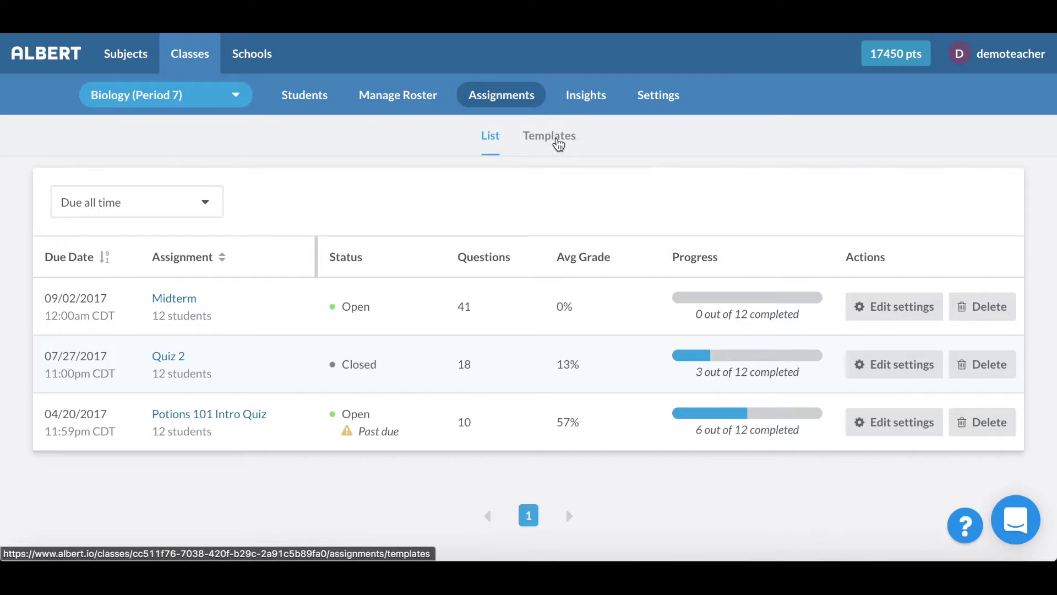
left_click(558, 145)
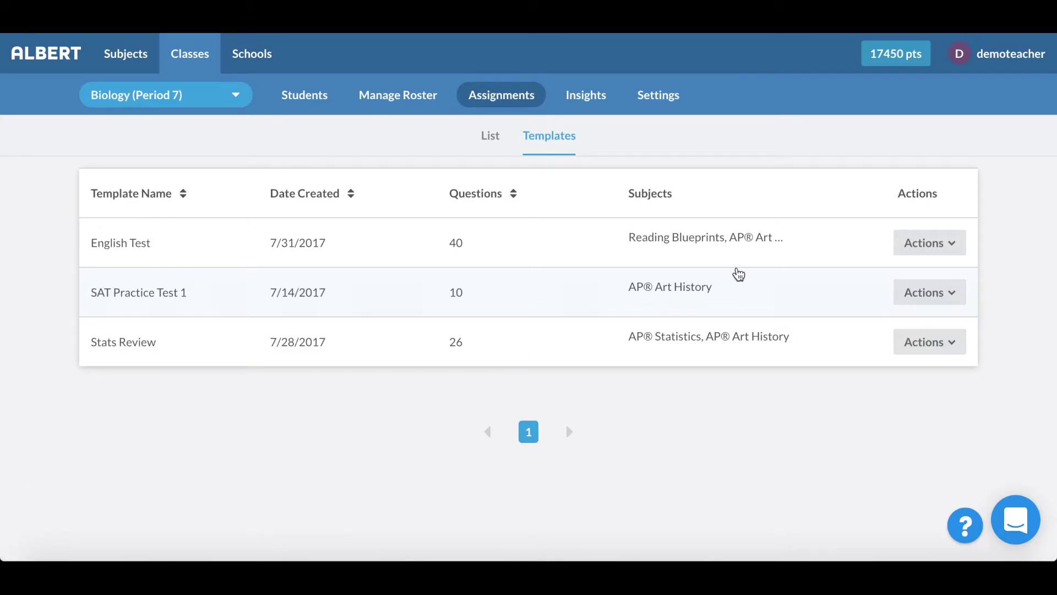
left_click(925, 298)
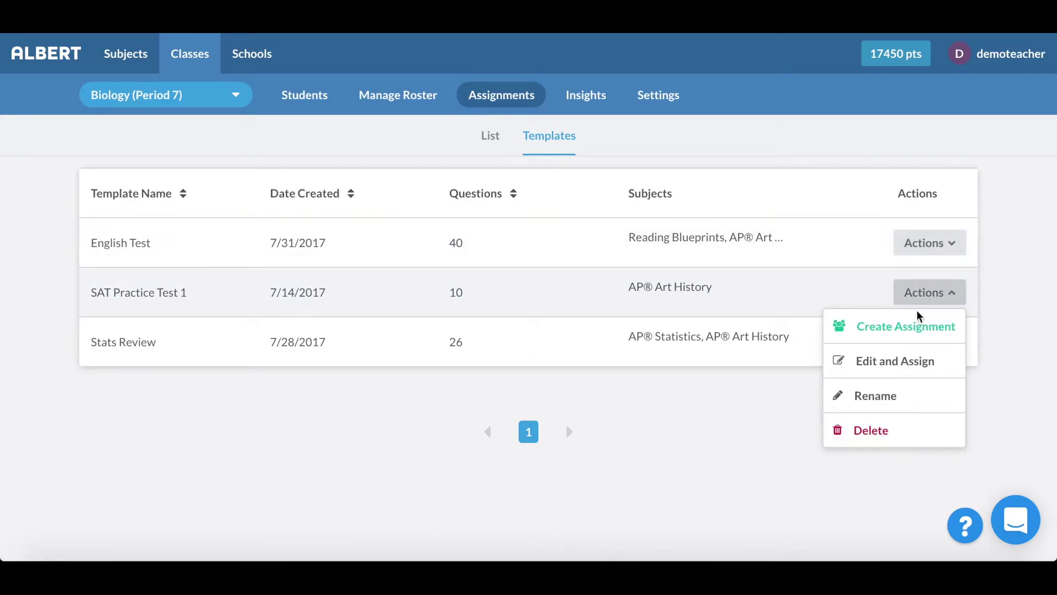
left_click(888, 361)
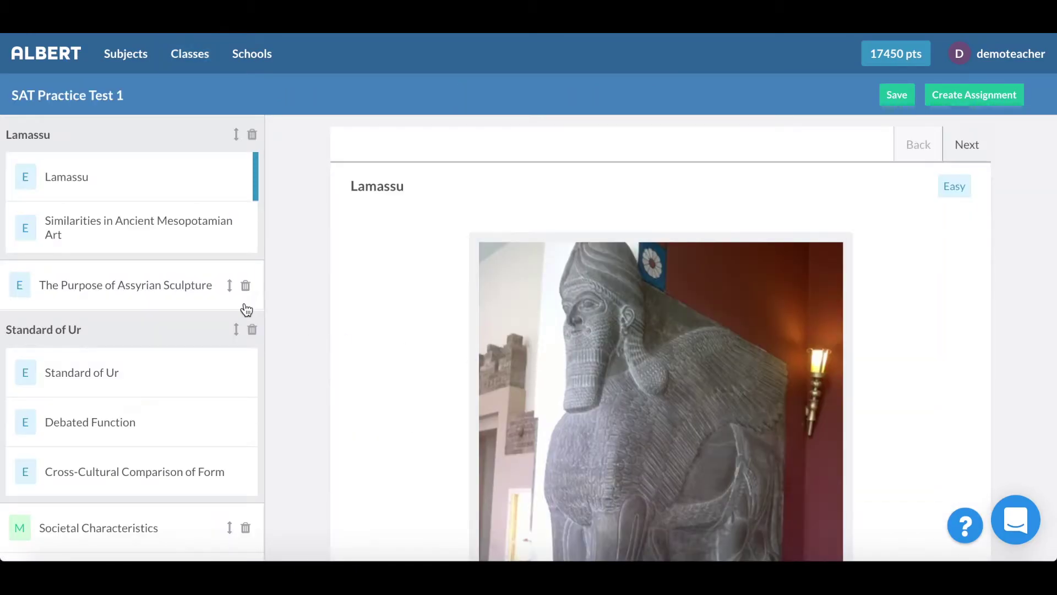
Step: Delete the Standard of Ur and Lamassu groups from SAT Practice Test 1 and save
left_click_drag(236, 134, 223, 281)
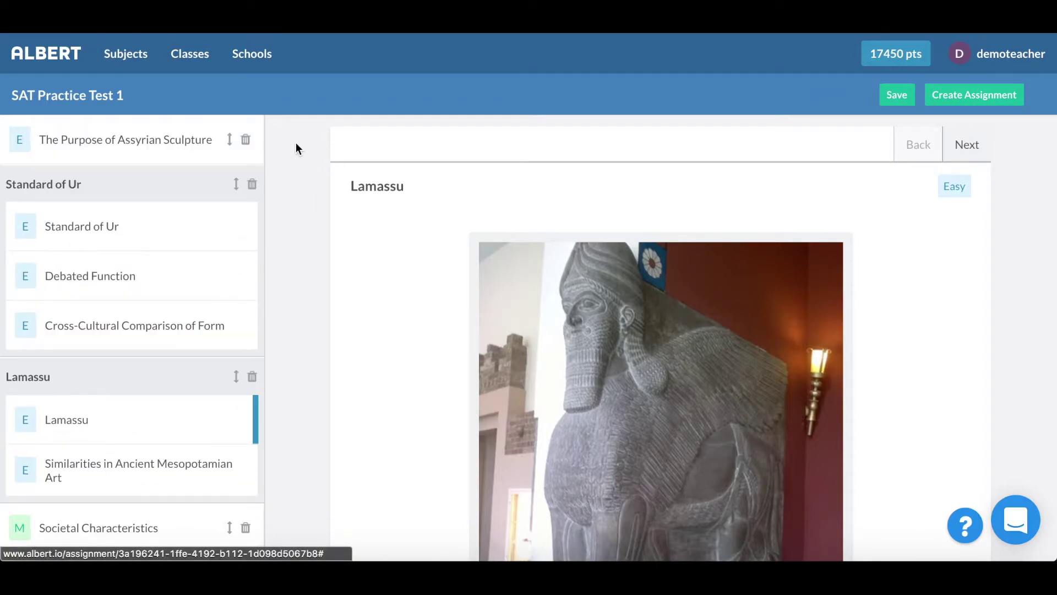
left_click(252, 188)
left_click(252, 377)
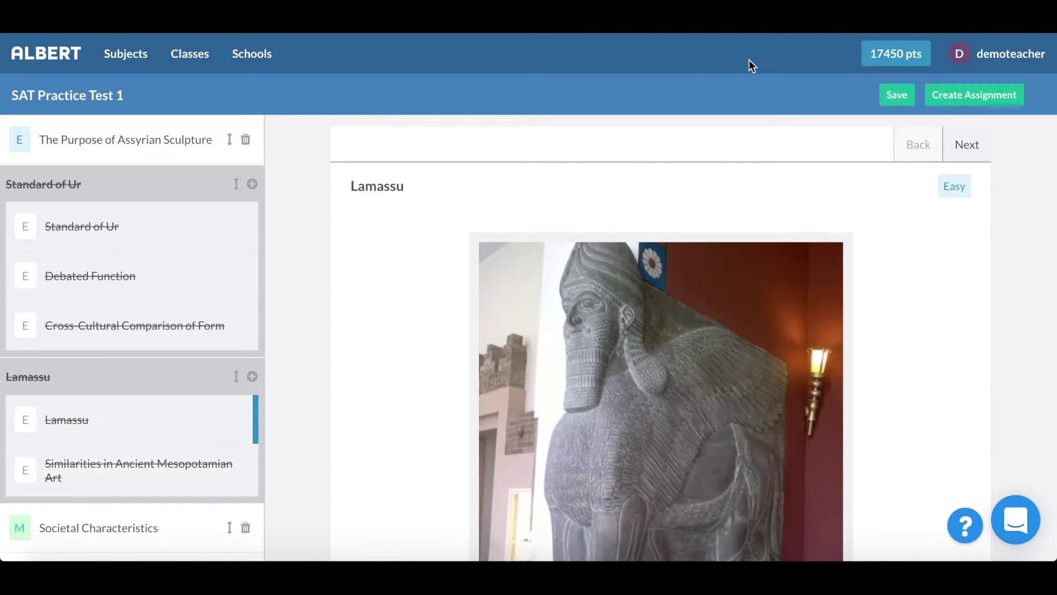
left_click(897, 95)
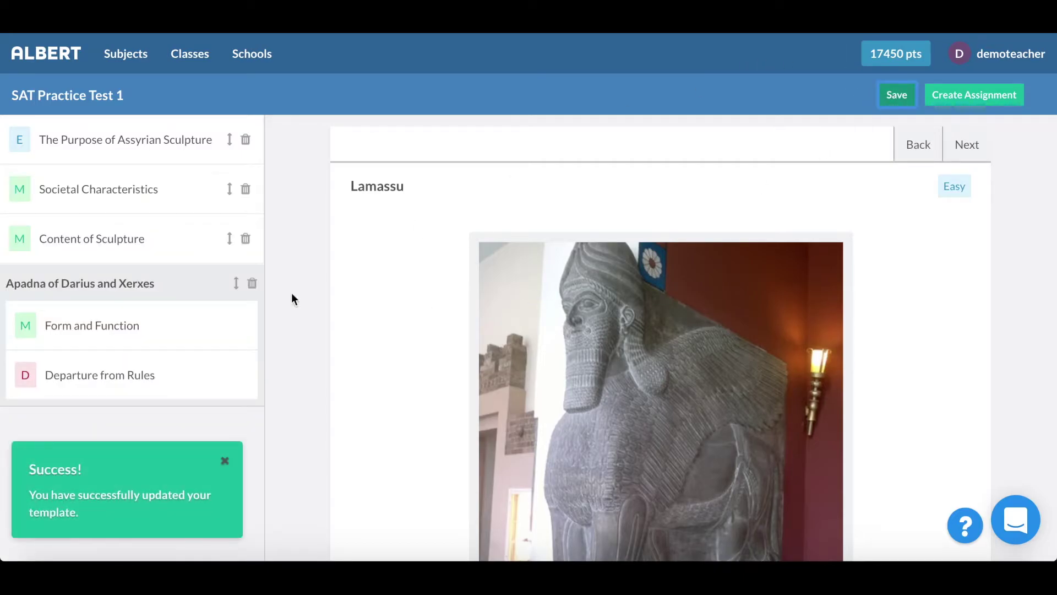
Step: Read the Lamassu question's explanation, then return to the teacher's classes
scroll(436, 238, "down", 10)
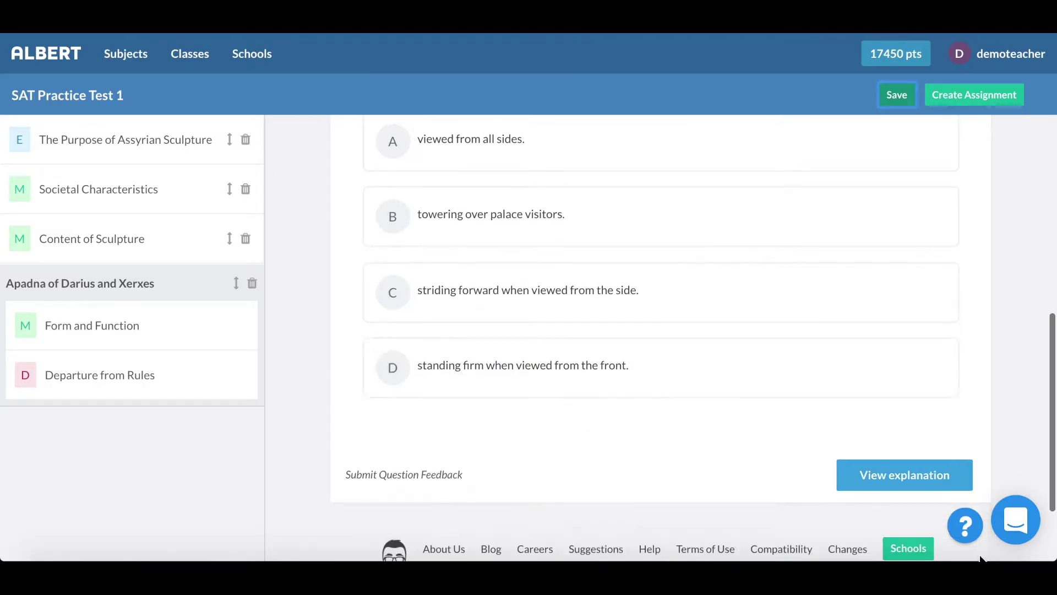
left_click(897, 477)
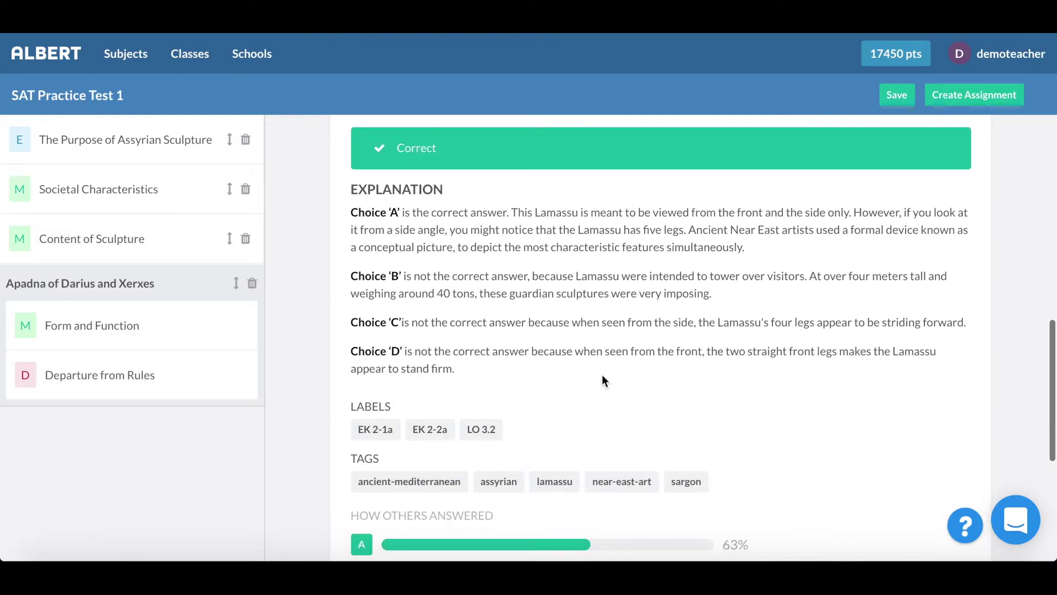
scroll(602, 378, "down", 5)
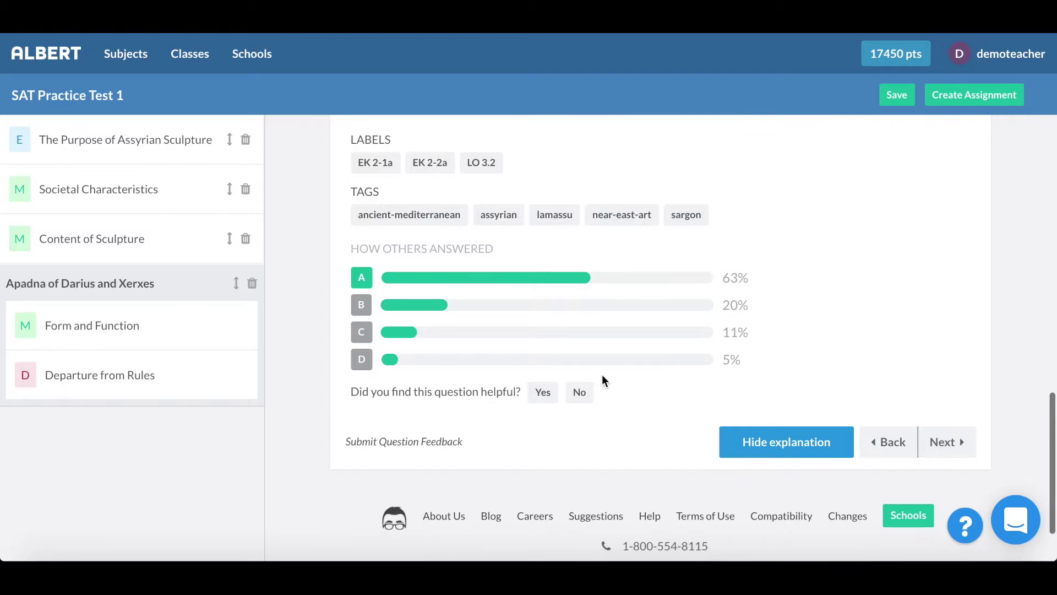
scroll(602, 379, "up", 15)
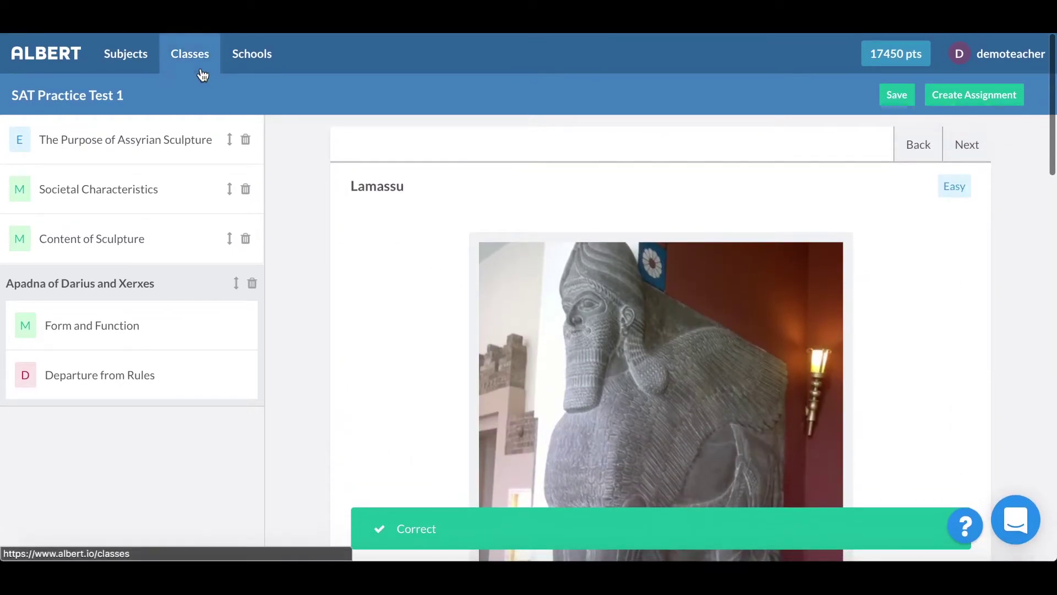
left_click(201, 70)
Step: Create a Topic Drilldown report on Natural selection in Biology (Period 7) Insights
left_click(238, 208)
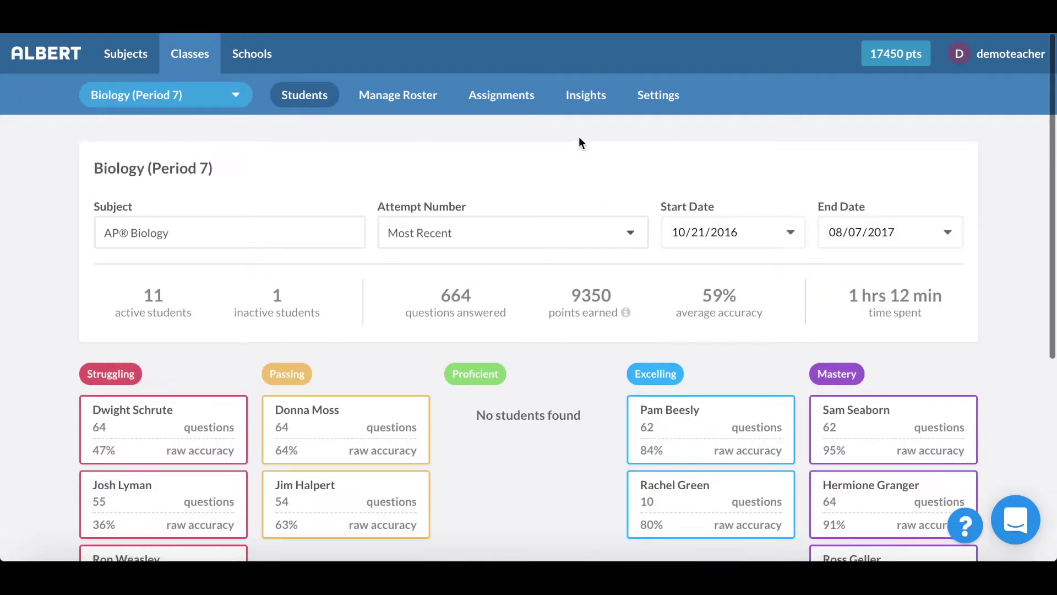
left_click(585, 104)
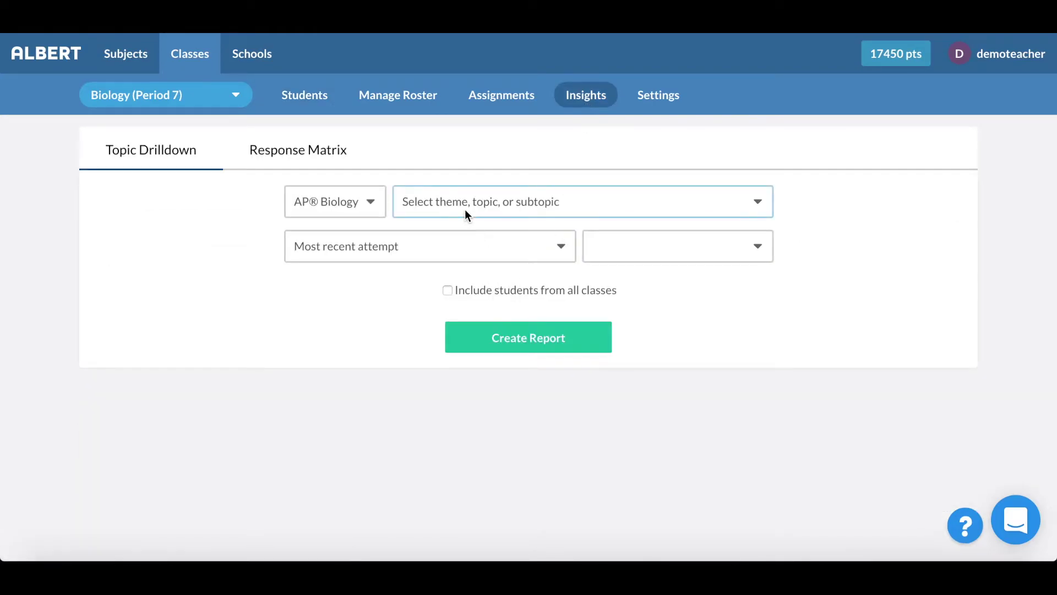
left_click(465, 207)
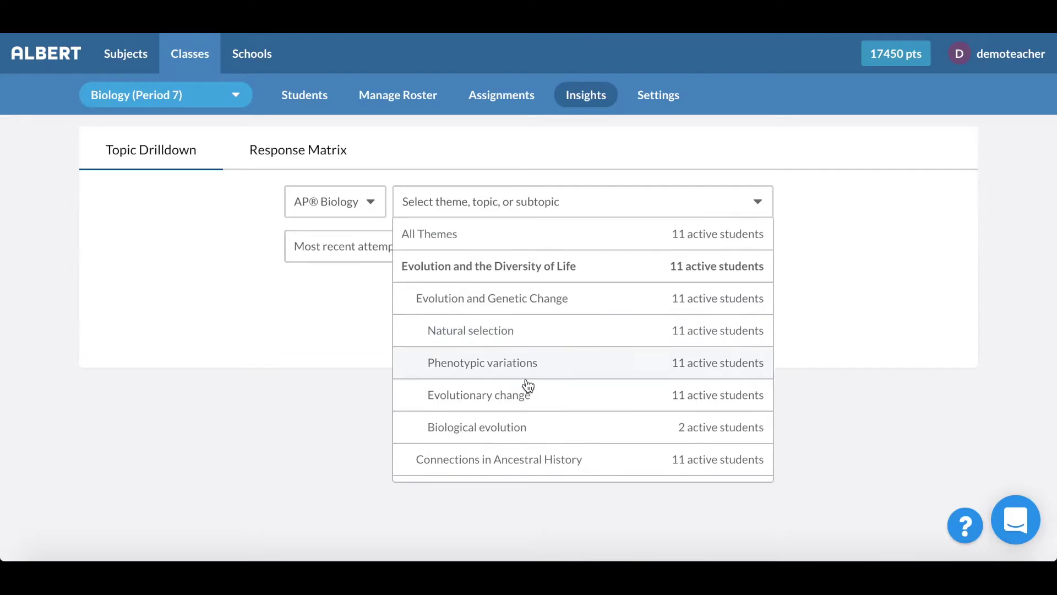
scroll(525, 380, "down", 2)
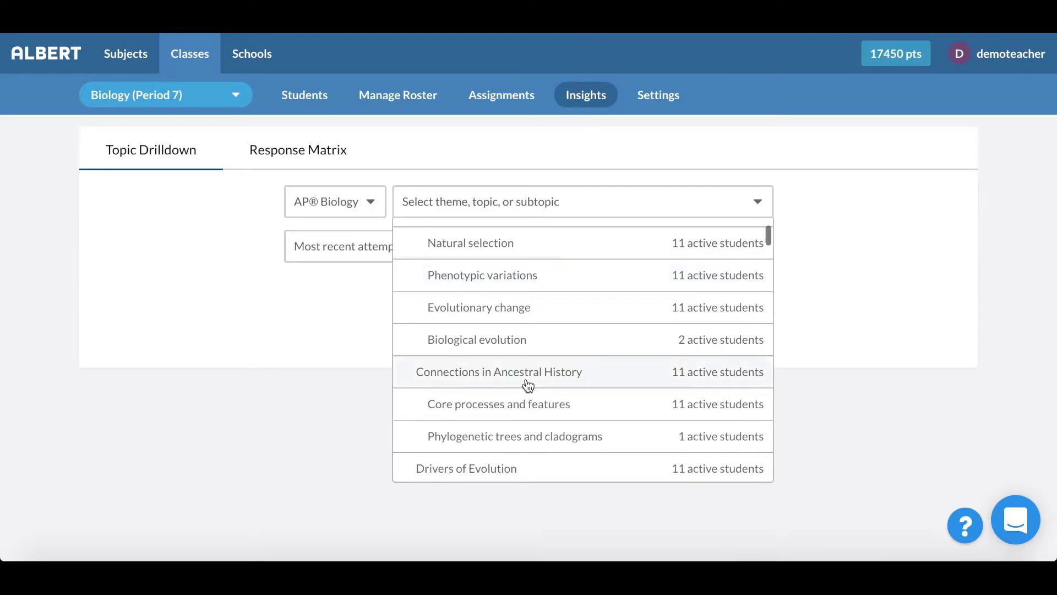
left_click(562, 244)
left_click(543, 346)
Step: Review the report's results: 80% accuracy, 8 Mastery and 3 Struggling students
scroll(558, 406, "down", 3)
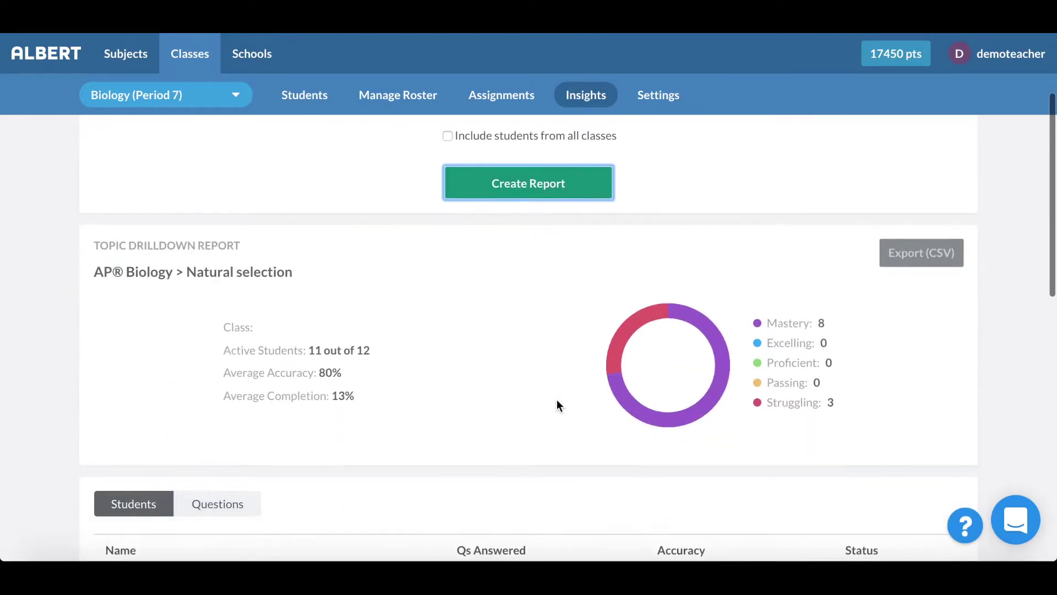
scroll(557, 405, "down", 2)
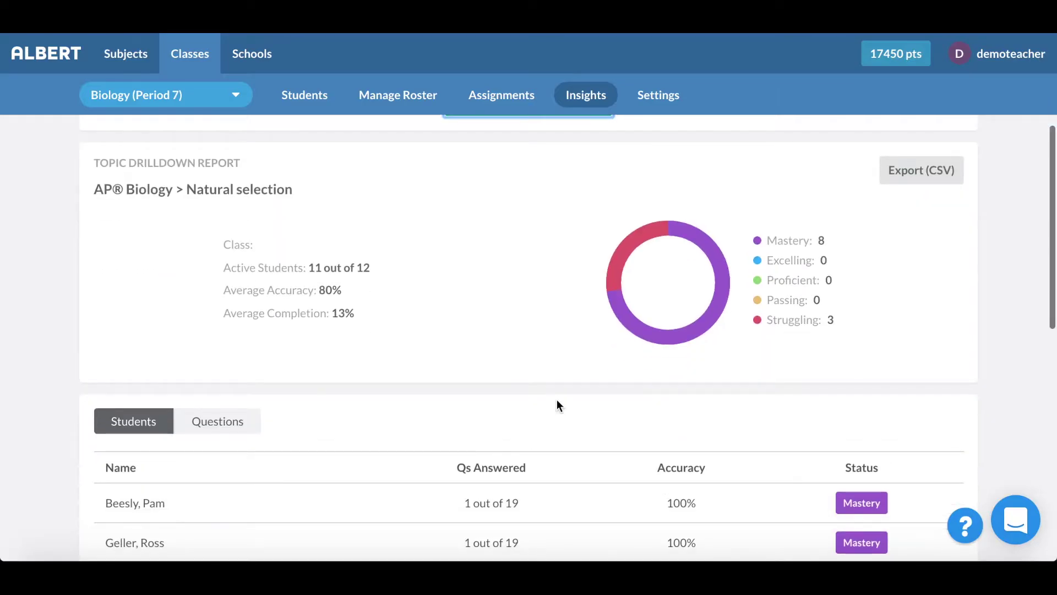
scroll(558, 405, "down", 4)
scroll(499, 296, "down", 3)
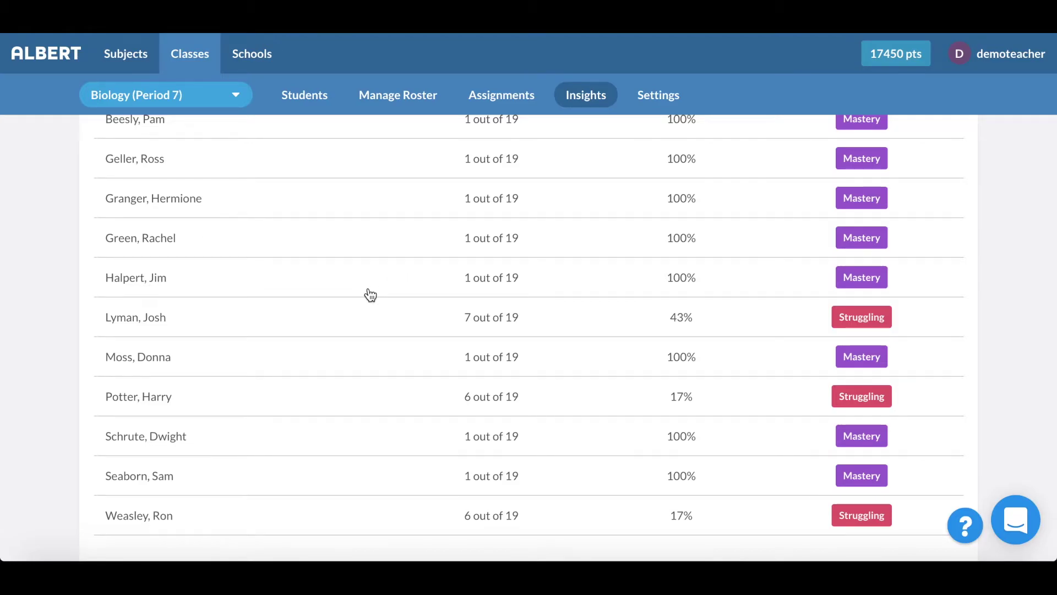
scroll(370, 295, "up", 10)
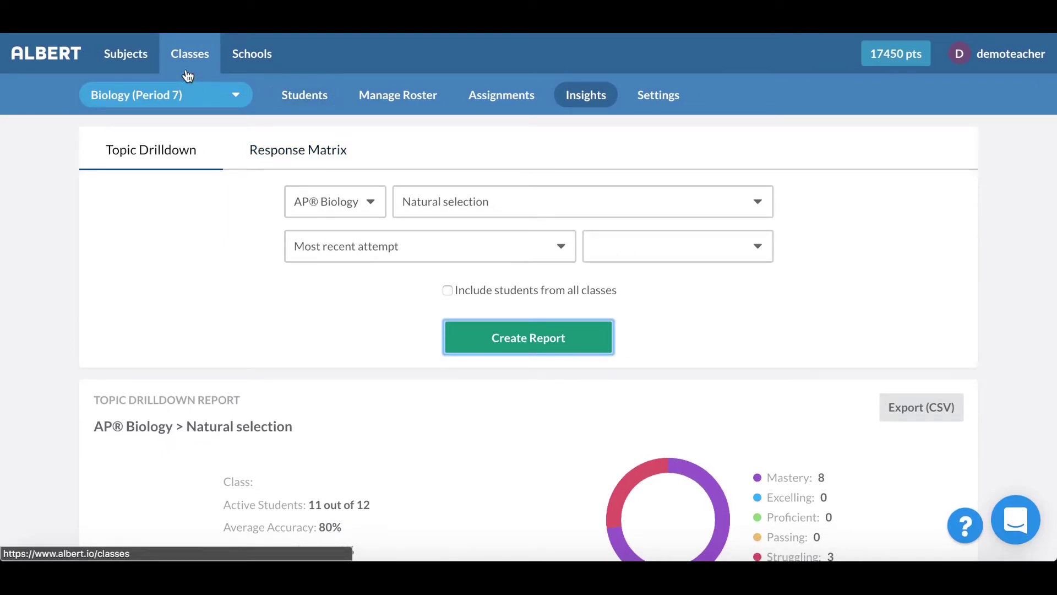
Step: Open AP Biology from Subjects and browse its Evolution topics, like Natural selection
left_click(119, 53)
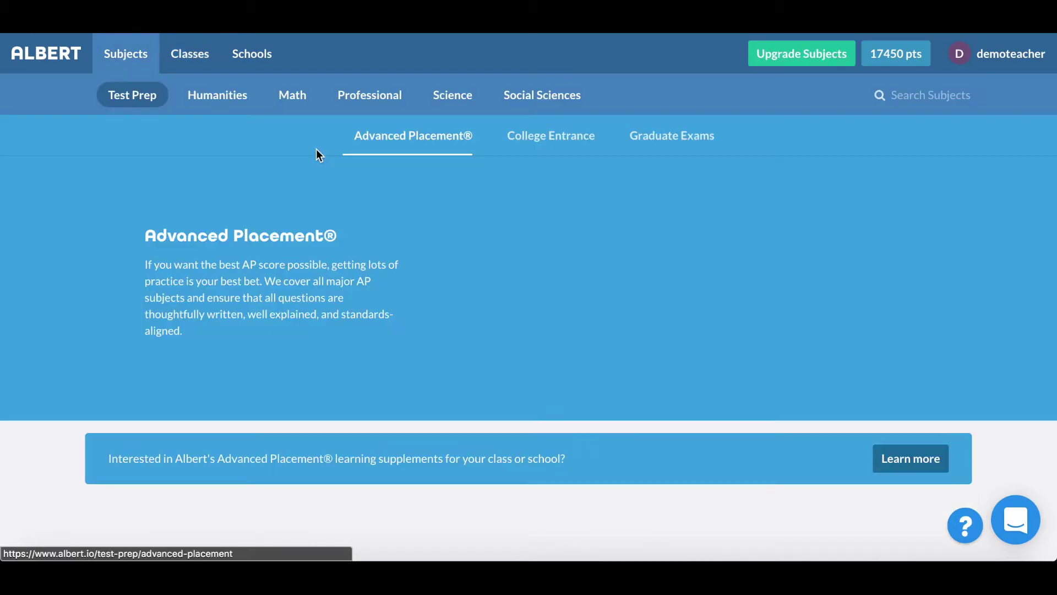
scroll(551, 252, "down", 3)
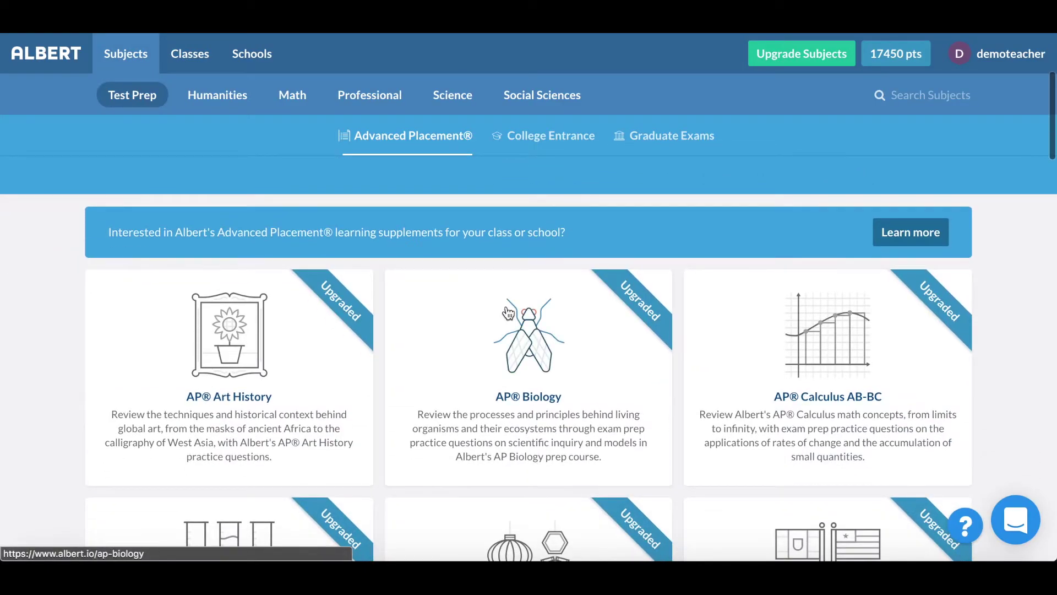
left_click(554, 286)
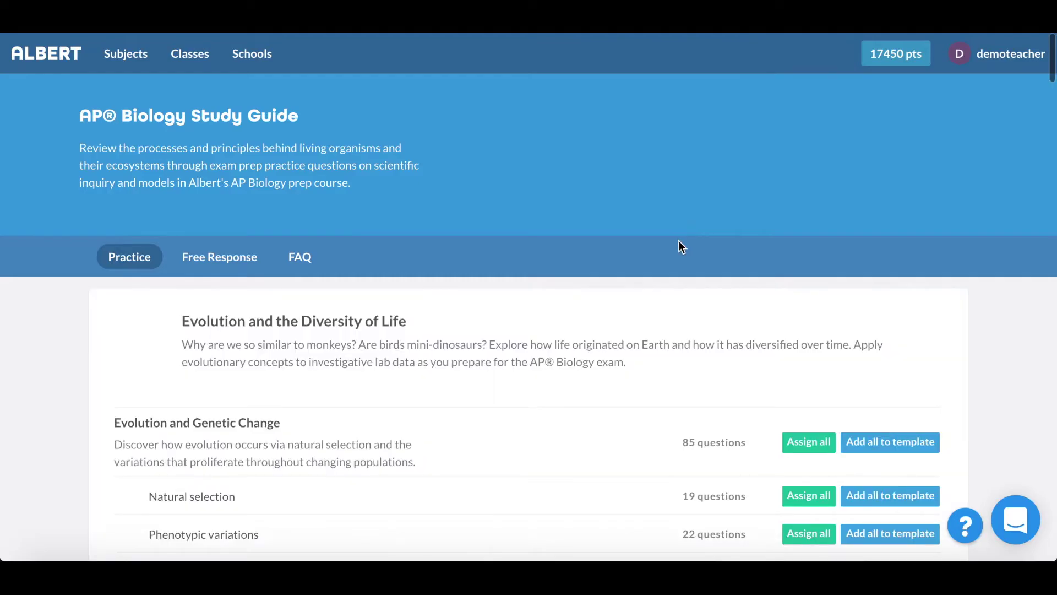
scroll(679, 240, "down", 1)
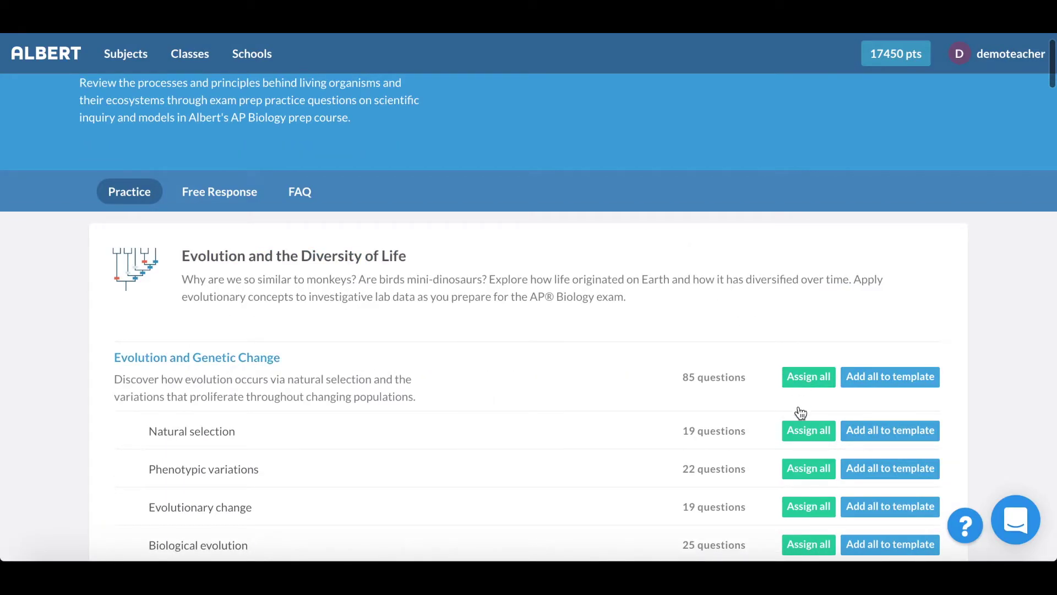
Step: Assign all Natural selection questions to four Biology (Period 7) students and continue to Assignment Options
left_click(804, 431)
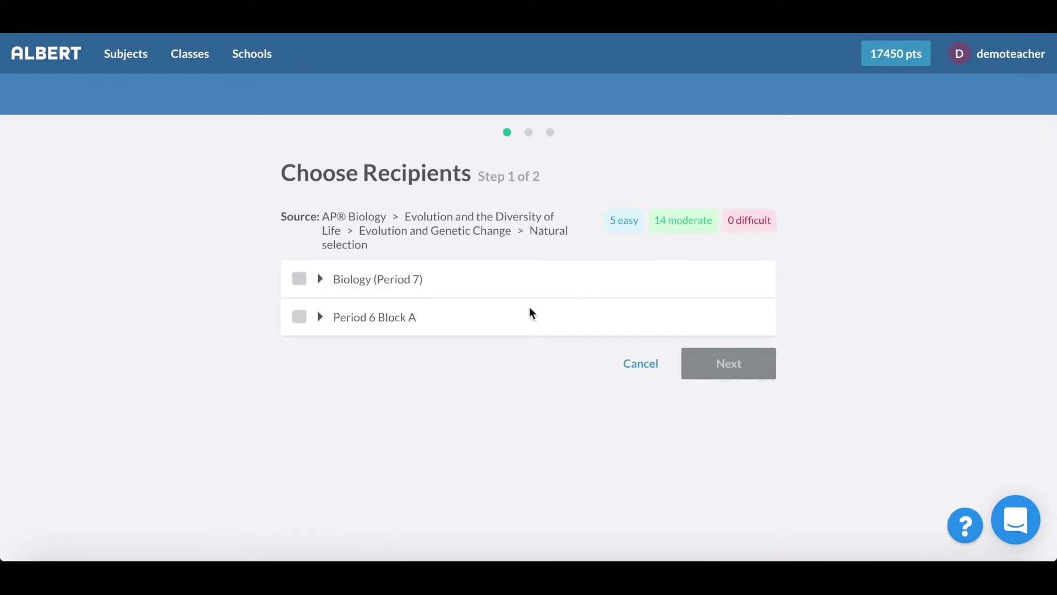
left_click(321, 281)
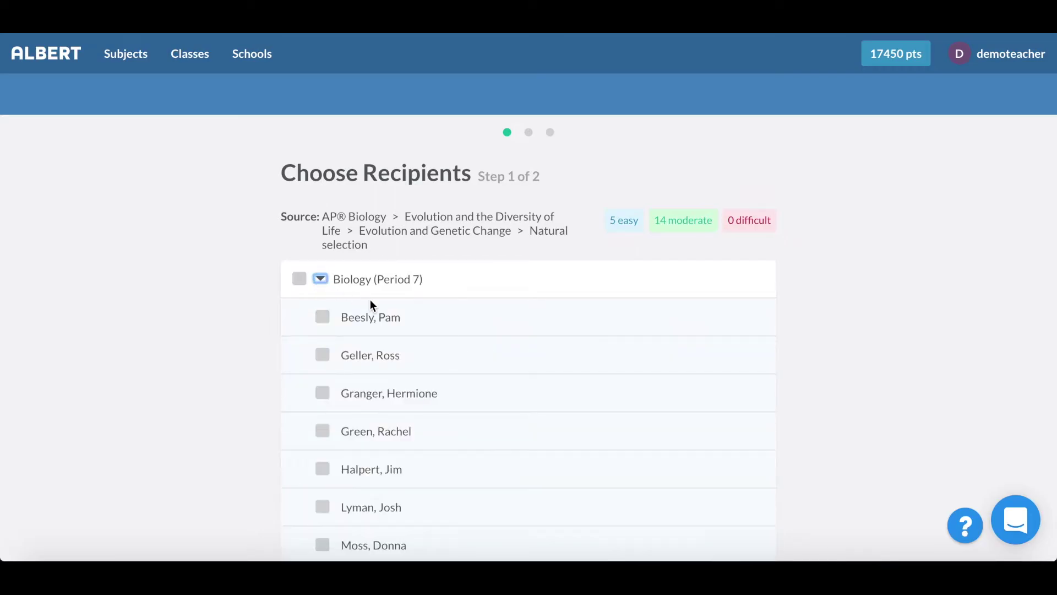
scroll(370, 303, "down", 1)
left_click(323, 232)
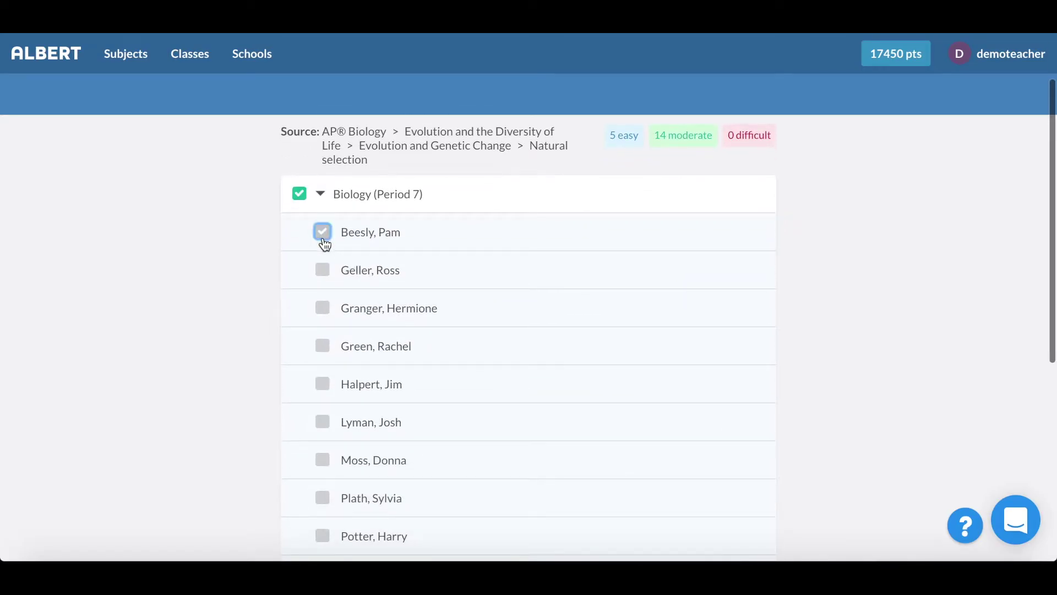
left_click(327, 315)
left_click(325, 389)
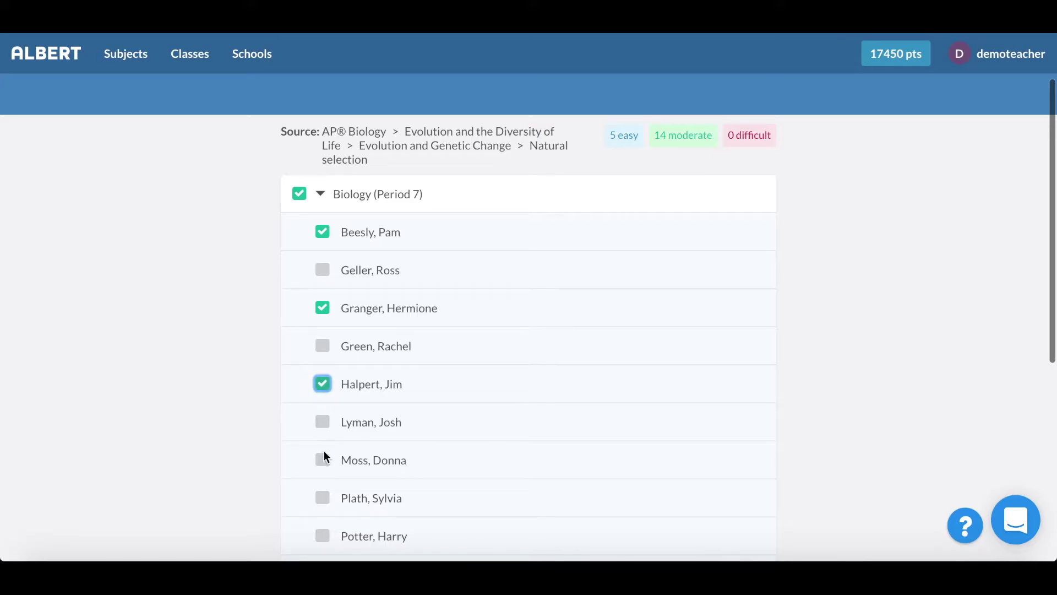
left_click(327, 465)
scroll(327, 471, "down", 5)
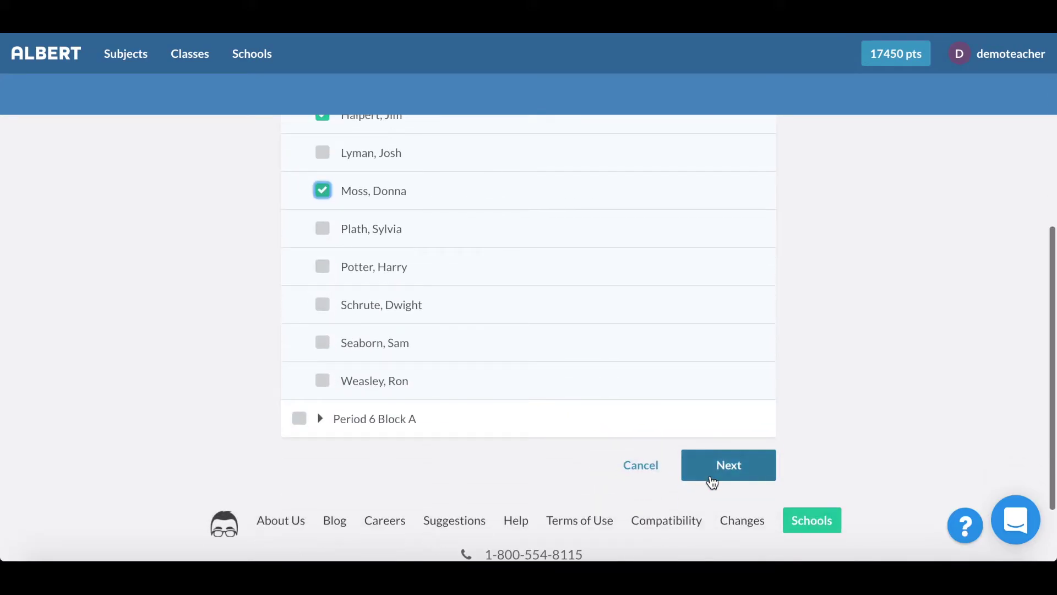
left_click(714, 473)
scroll(667, 340, "up", 6)
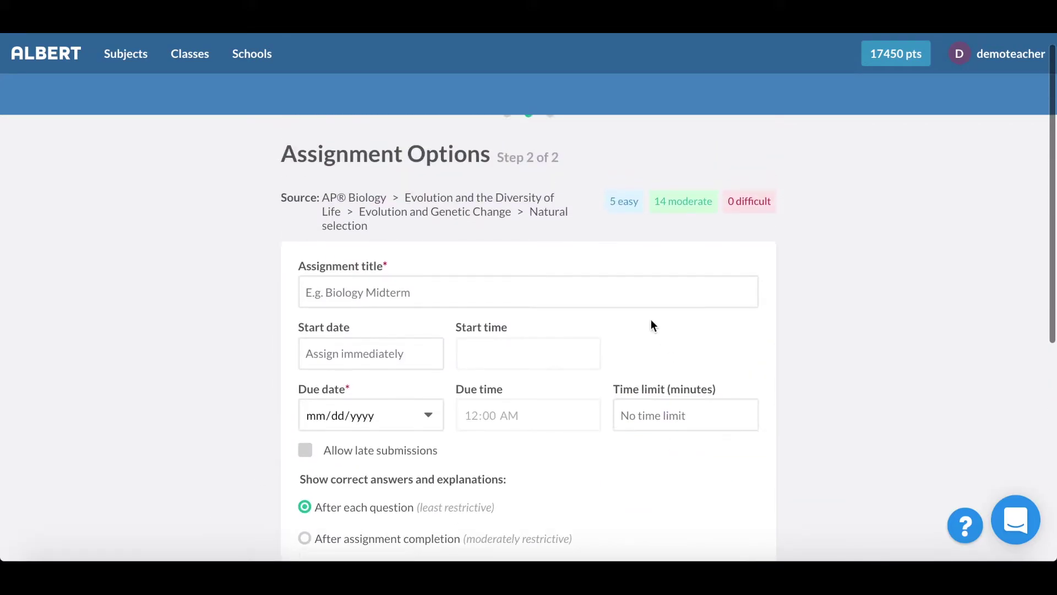
Step: Title the assignment 'Test' with start date 08/10/2017 and due date 08/26/2017
left_click(647, 320)
type("Test")
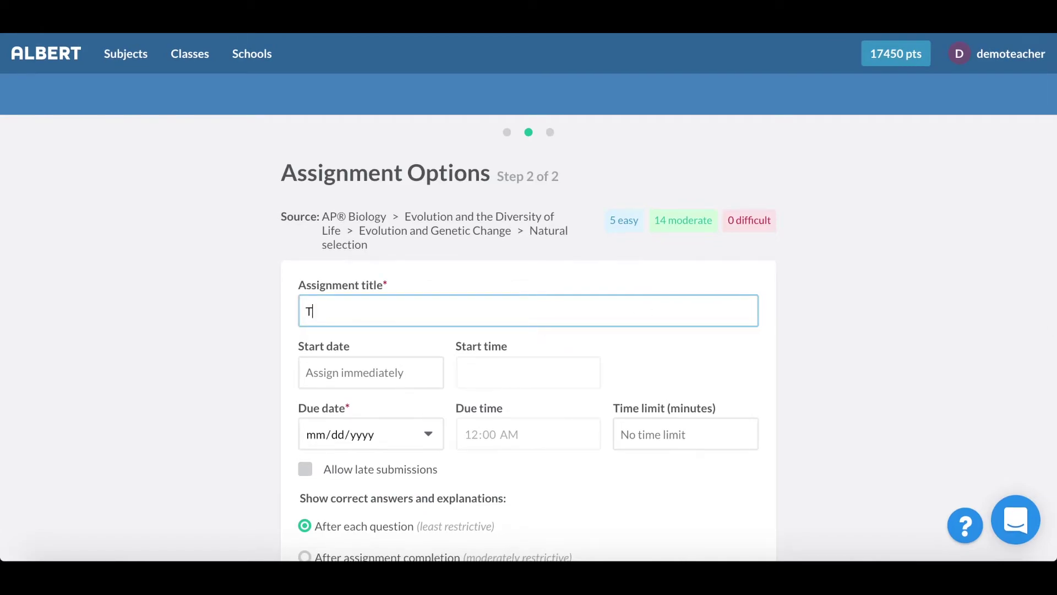
key("Tab")
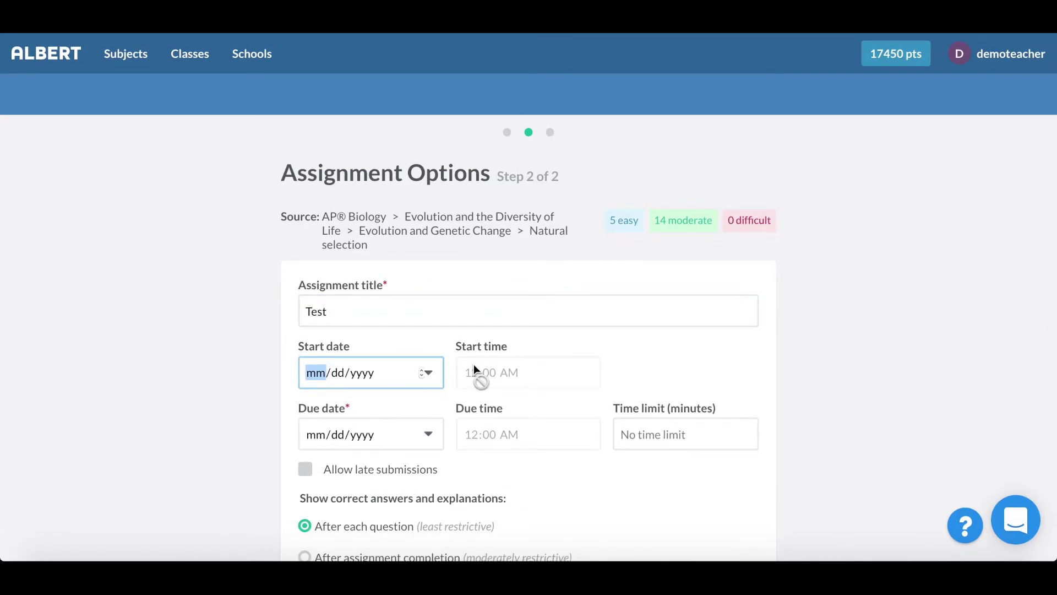
left_click(430, 371)
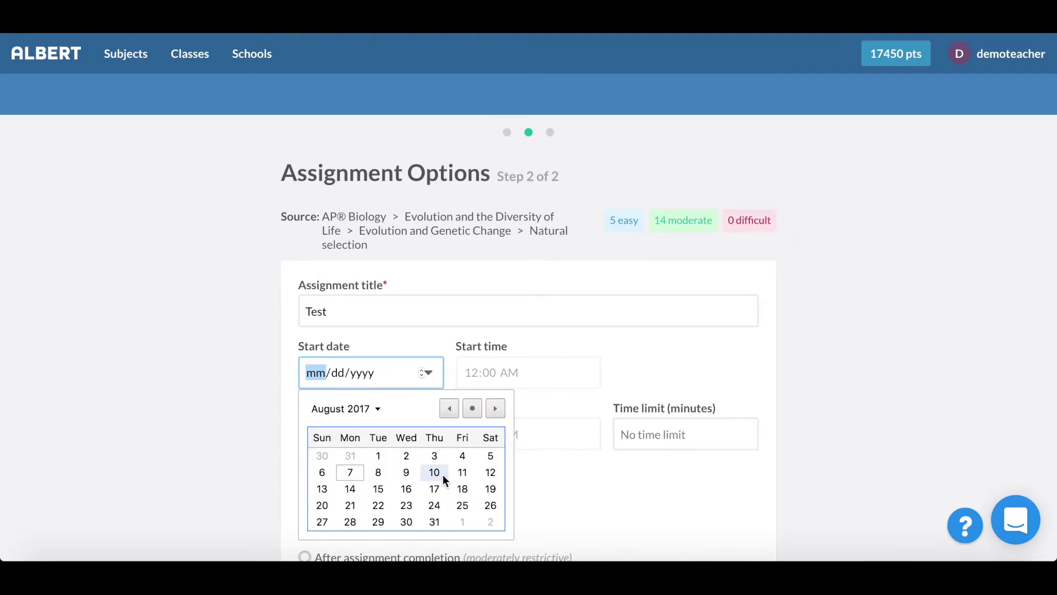
left_click(433, 472)
key("Down")
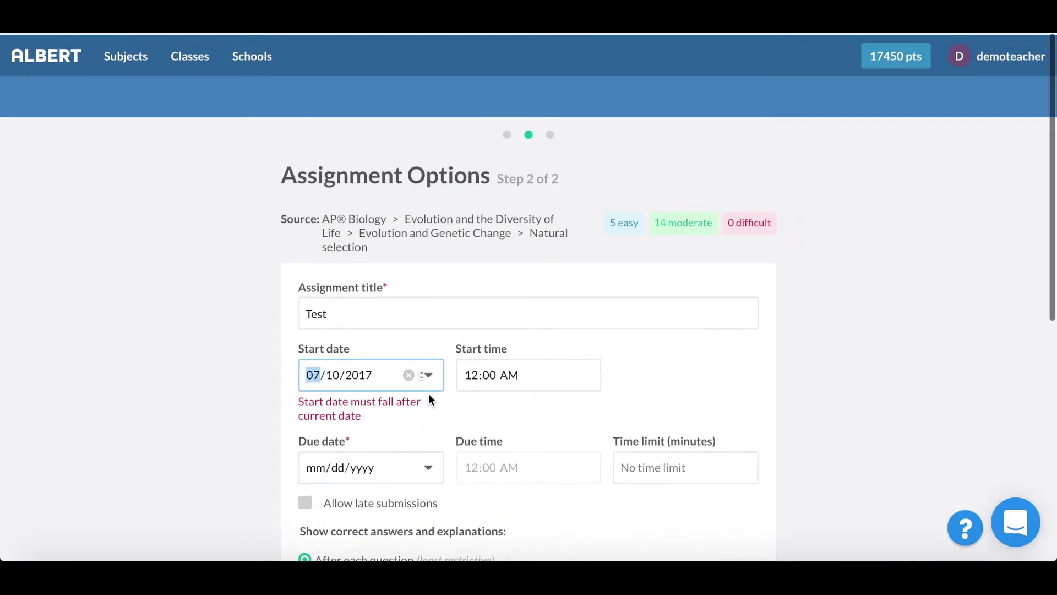
key("Up")
key("Right")
key("Right")
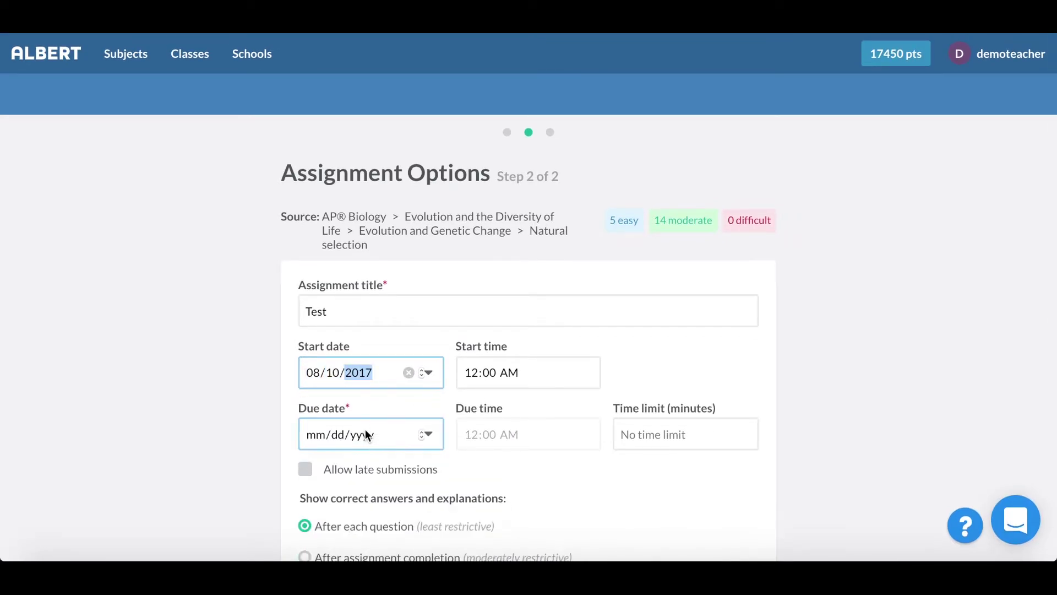
left_click(342, 434)
left_click(430, 436)
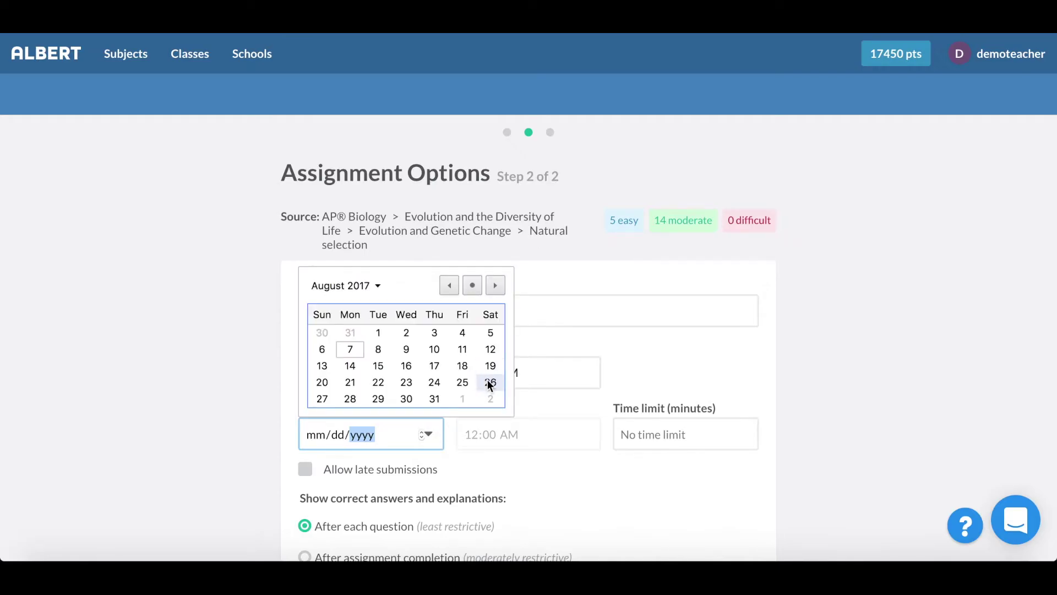
left_click(490, 382)
Step: Set a 30-minute time limit, allow late submissions, and show answers after the due date
left_click(677, 438)
scroll(748, 485, "down", 4)
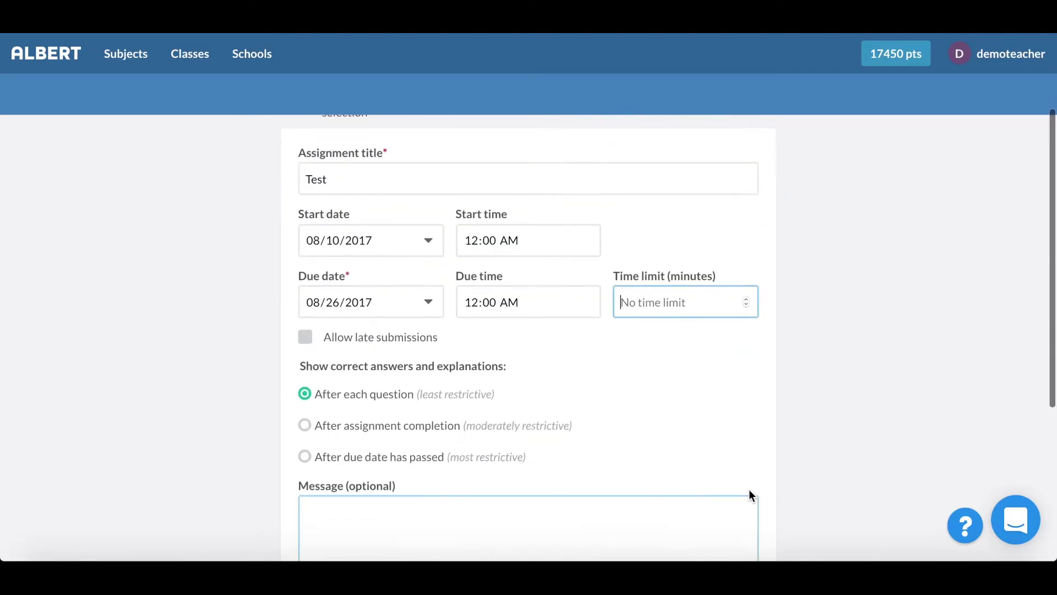
type("30")
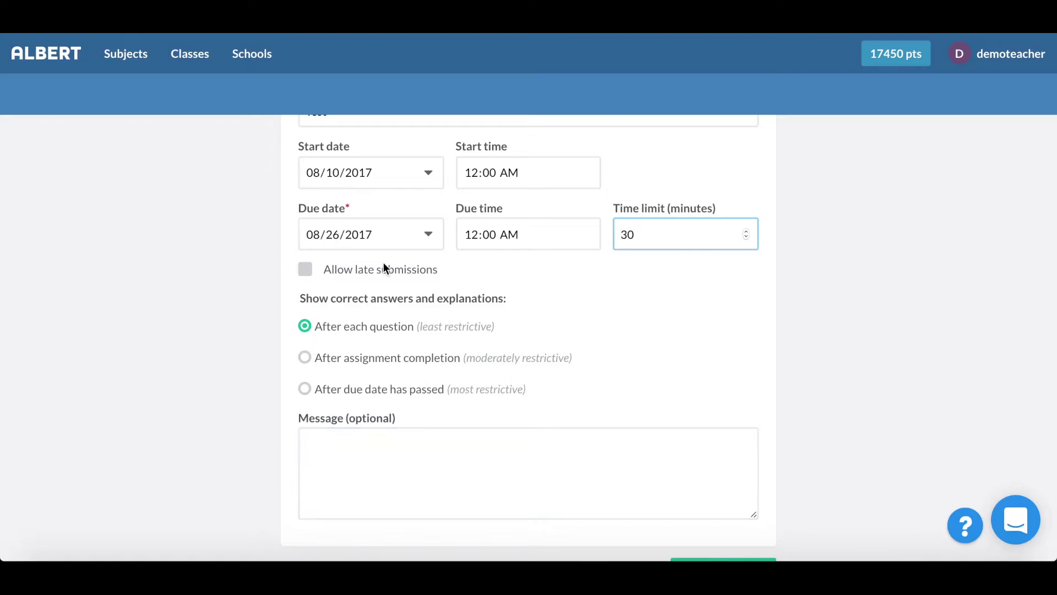
left_click(306, 270)
scroll(315, 273, "down", 2)
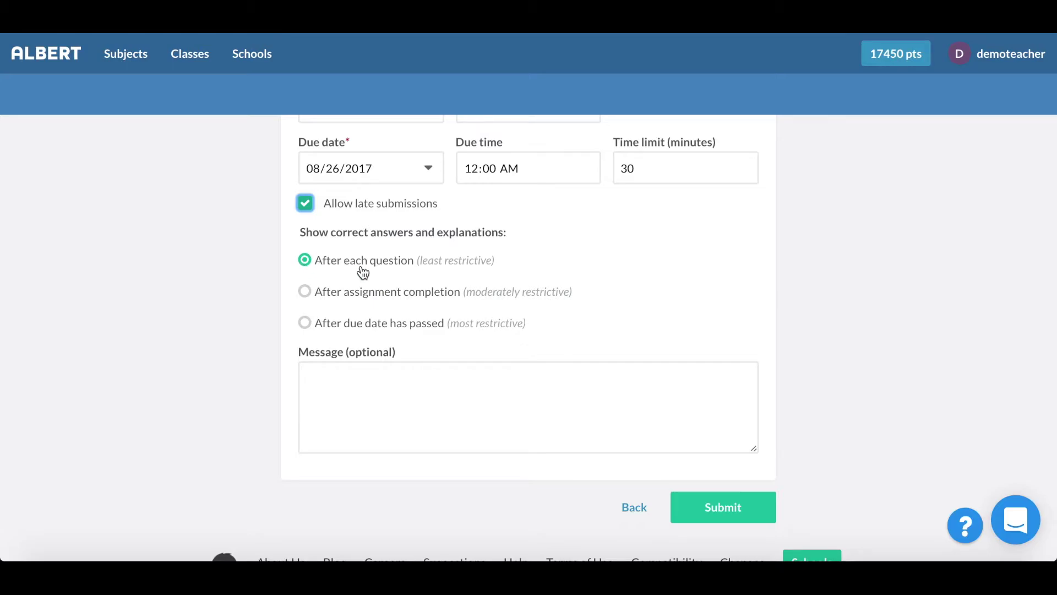
left_click(322, 329)
Step: Add a 'Please review your notes' message for students and submit the assignment
left_click(435, 394)
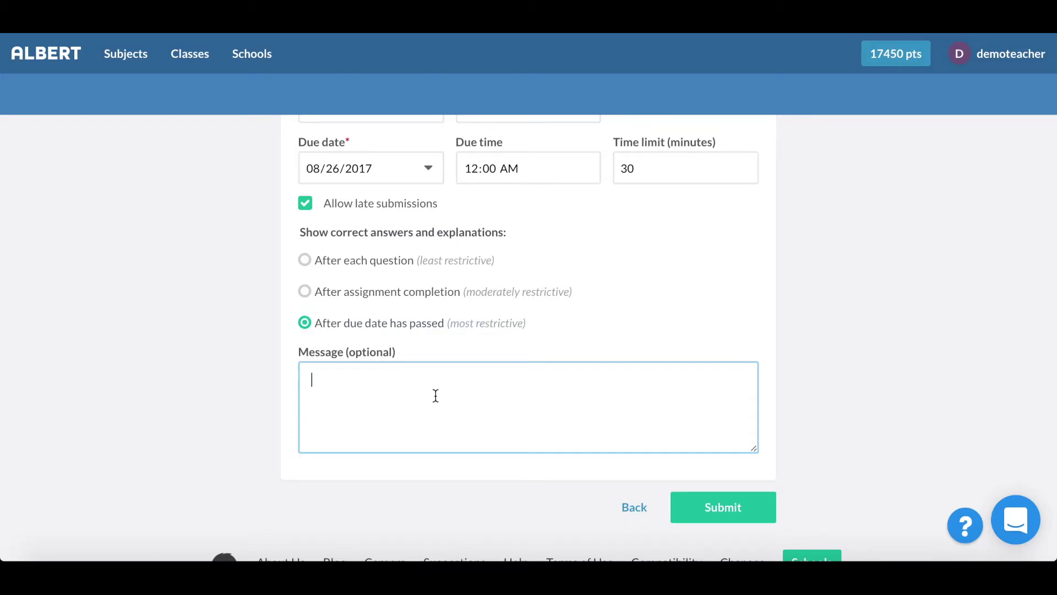
type("Please review your notes from class.")
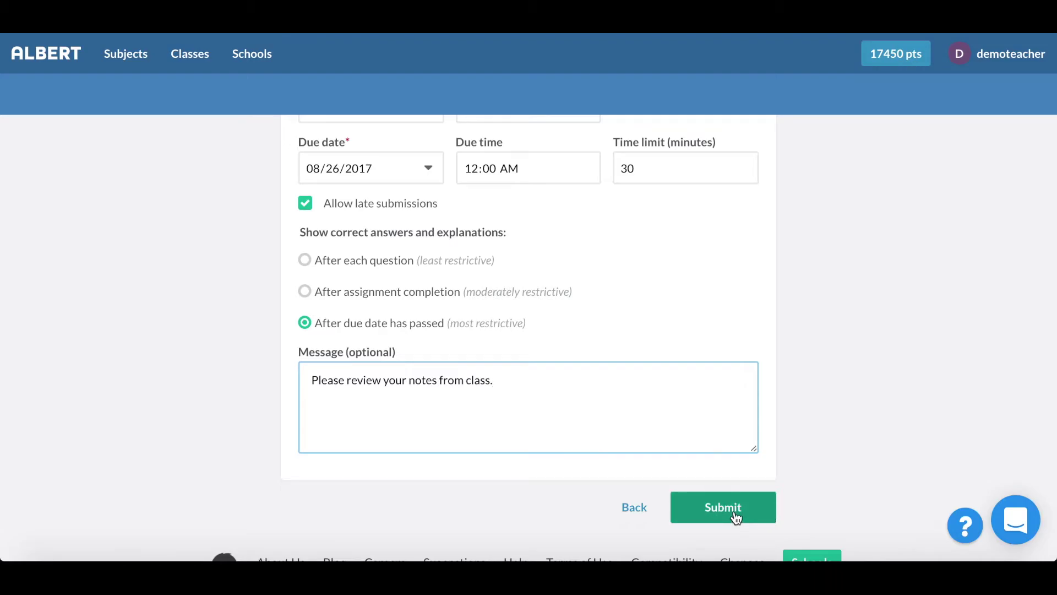
left_click(732, 511)
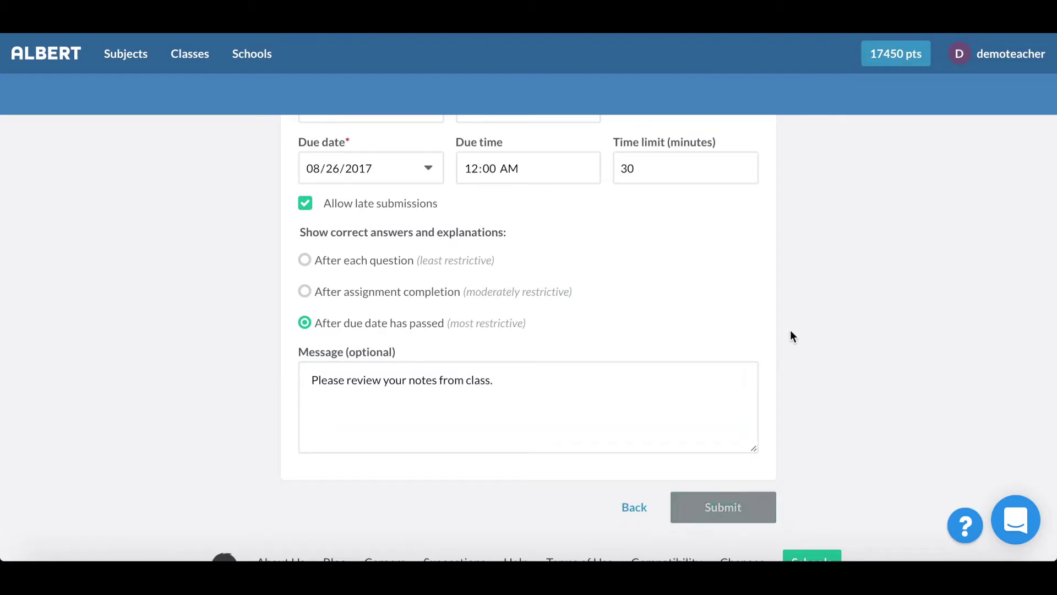
scroll(821, 339, "up", 2)
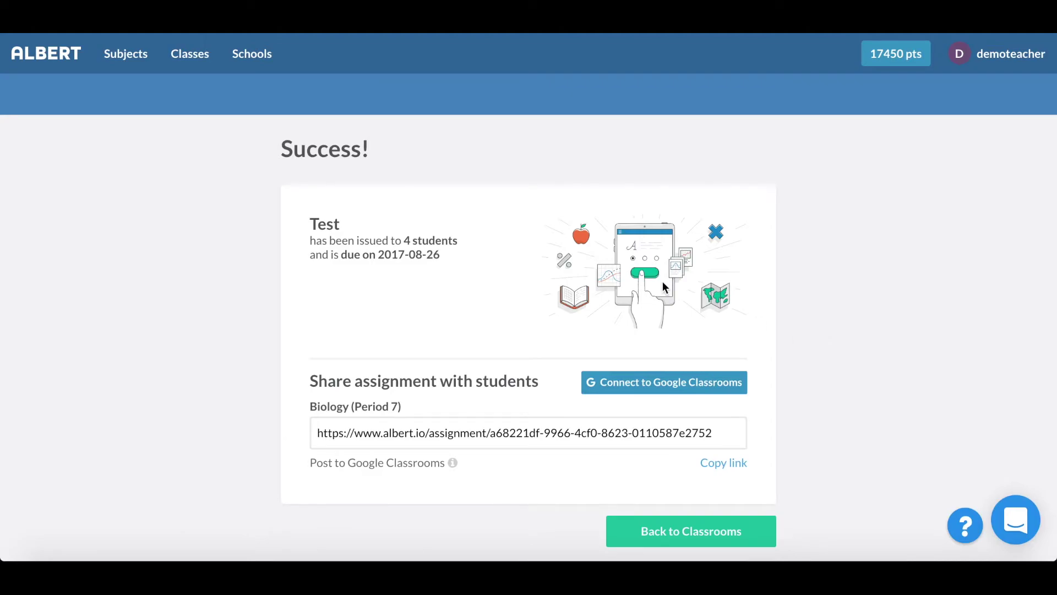
Step: Review the assignment success page, then go back to My Classes
scroll(477, 307, "down", 1)
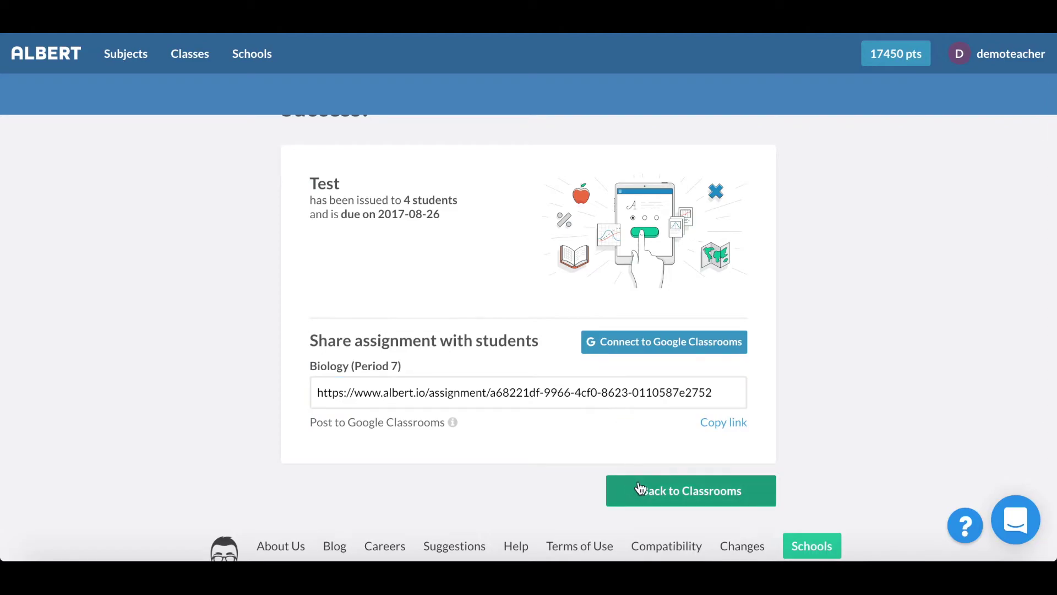
left_click(665, 499)
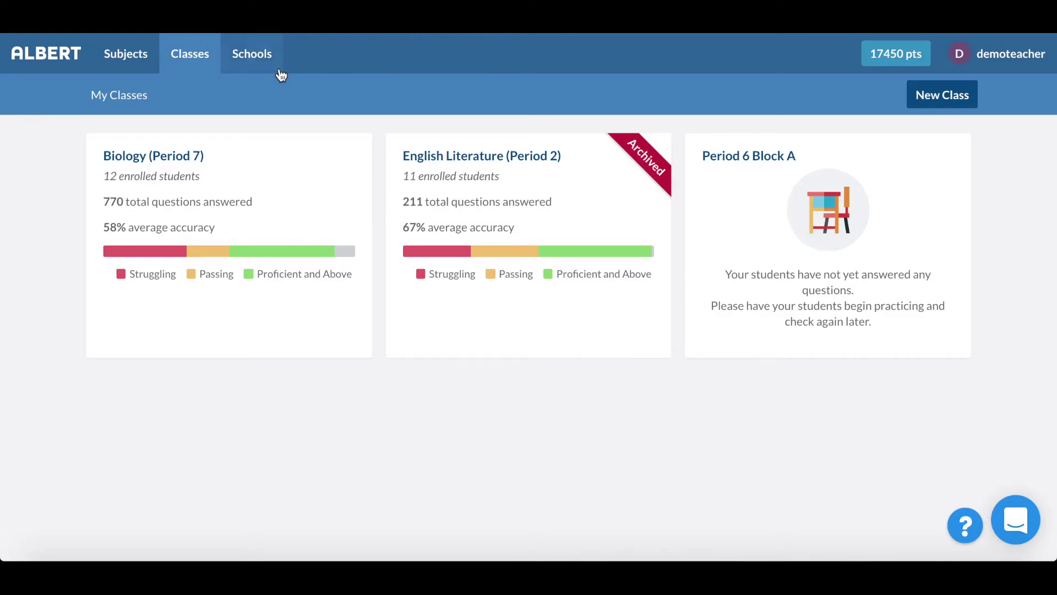
Step: Open Subjects and scroll the Advanced Placement course cards down to AP US History
left_click(134, 75)
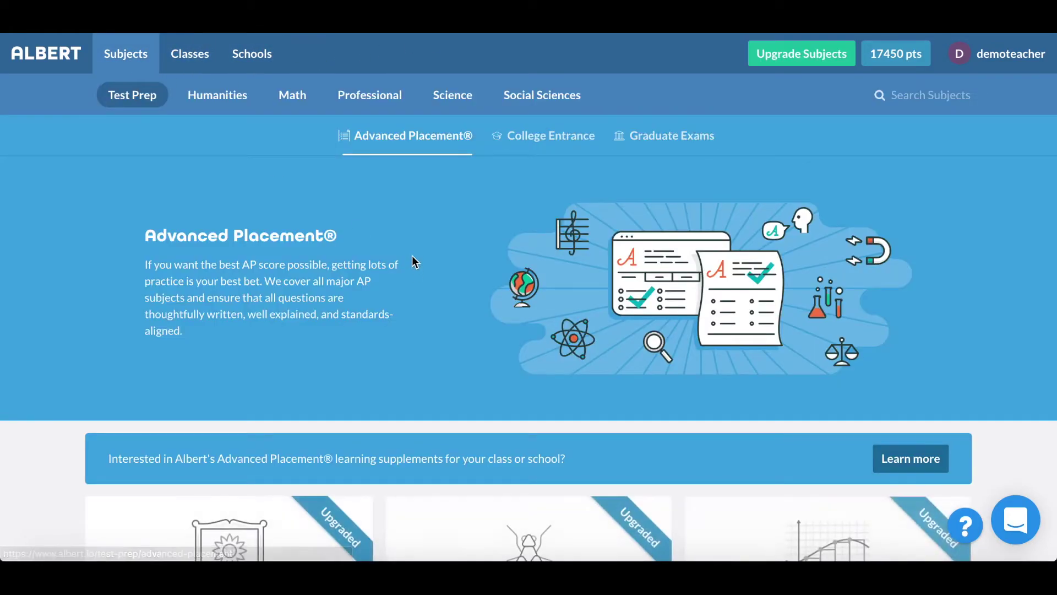
scroll(411, 173, "down", 5)
scroll(481, 308, "down", 1)
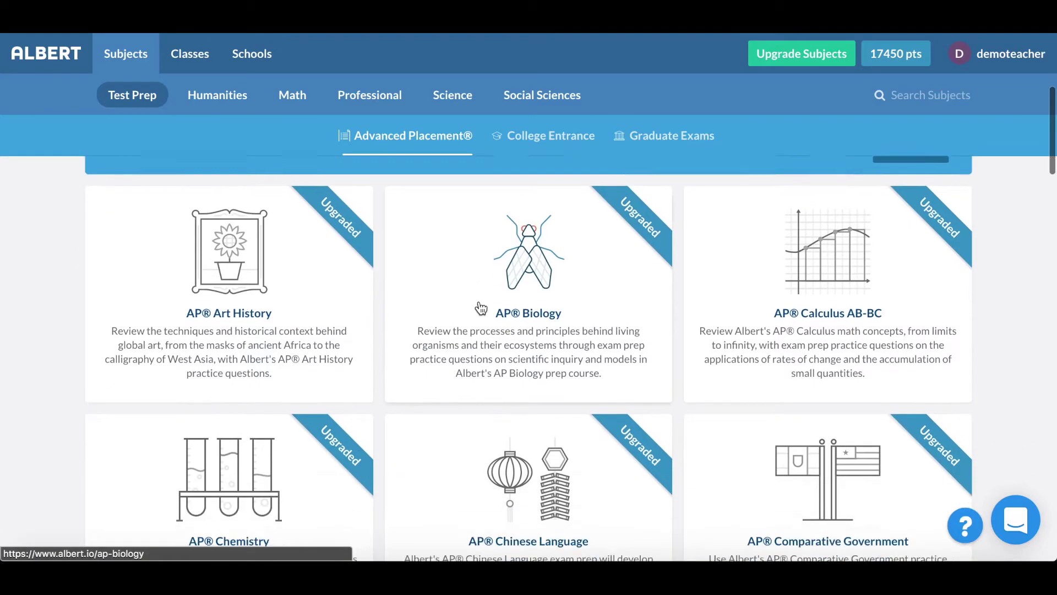
scroll(750, 408, "down", 20)
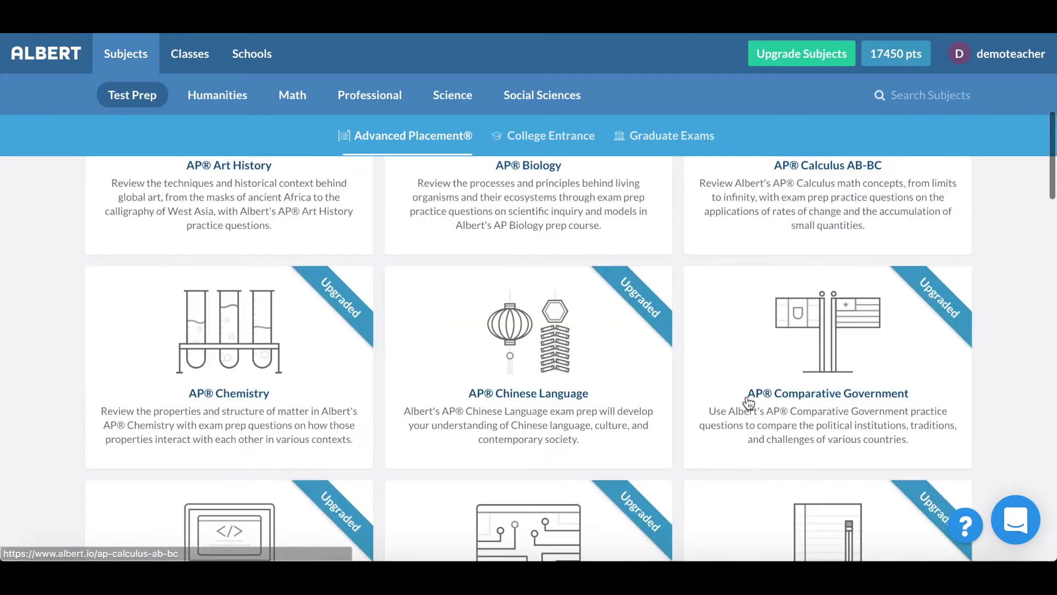
scroll(750, 411, "down", 5)
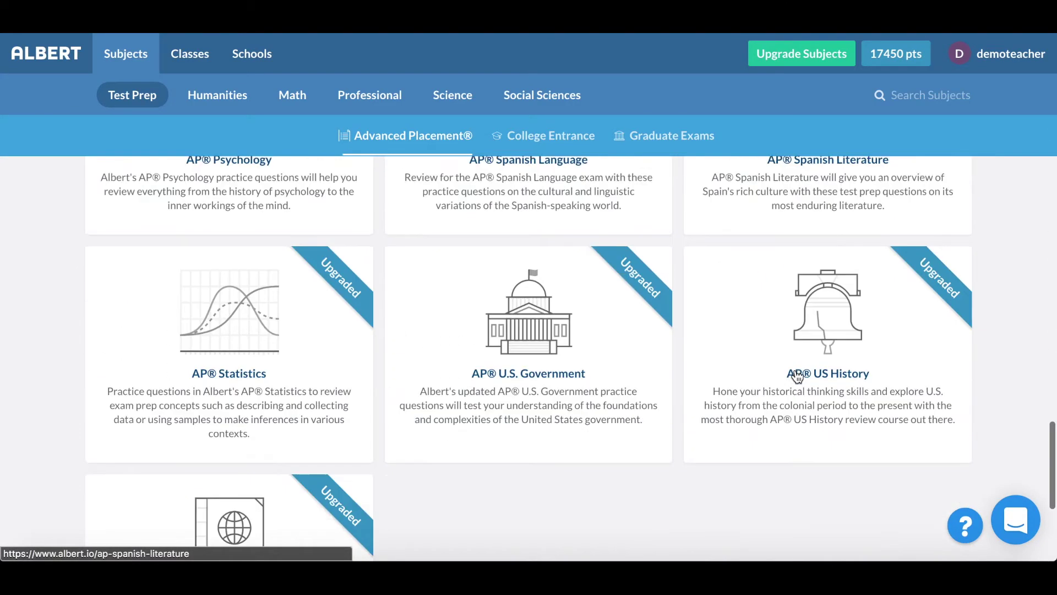
Step: Open AP US History, select Pre-Columbian Native Life, and practise its 22 questions
left_click(797, 314)
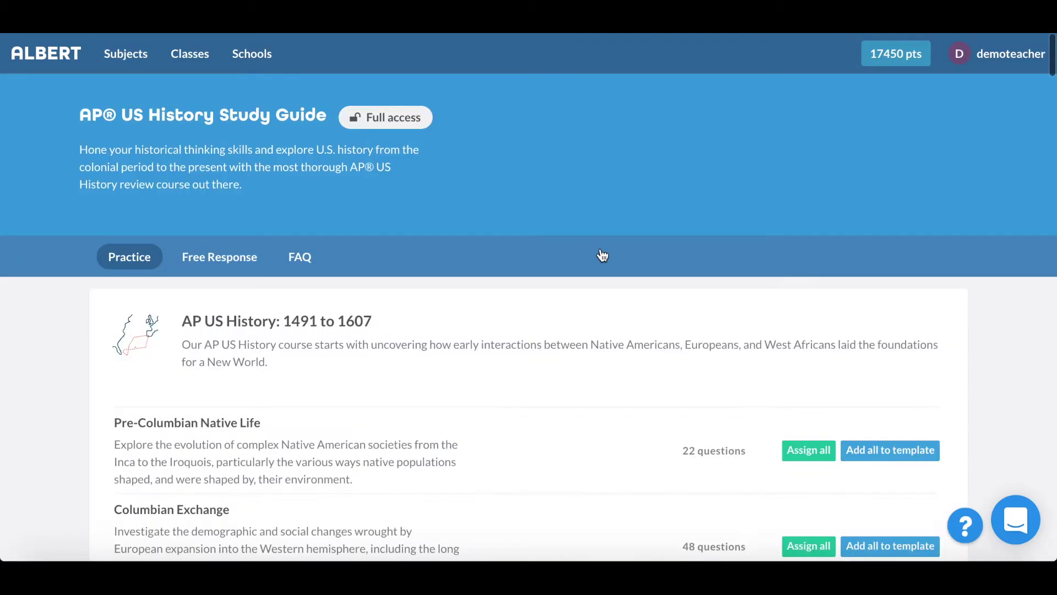
scroll(602, 215, "down", 3)
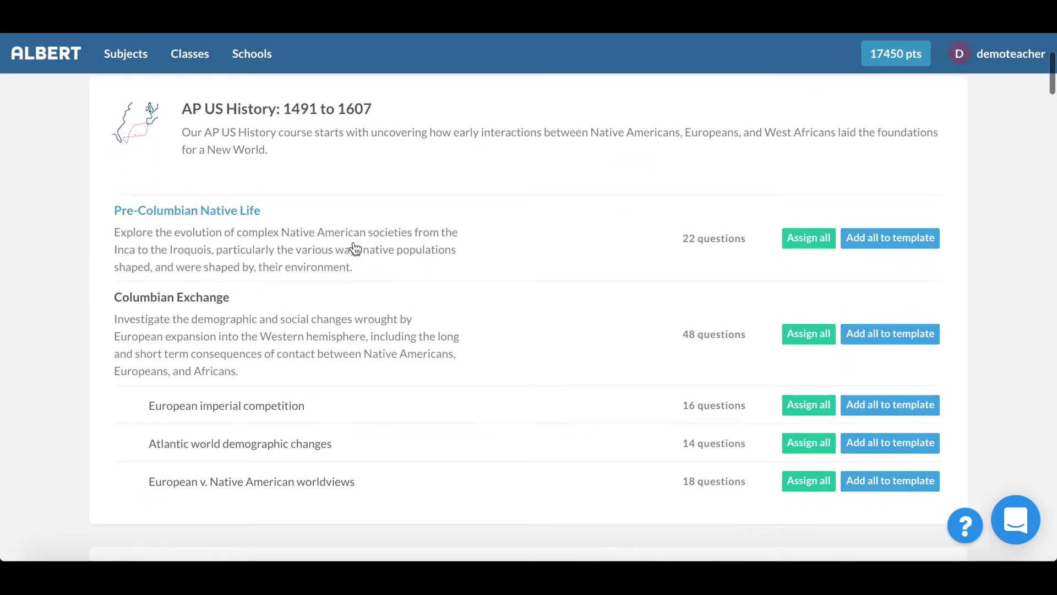
left_click(381, 215)
left_click(845, 125)
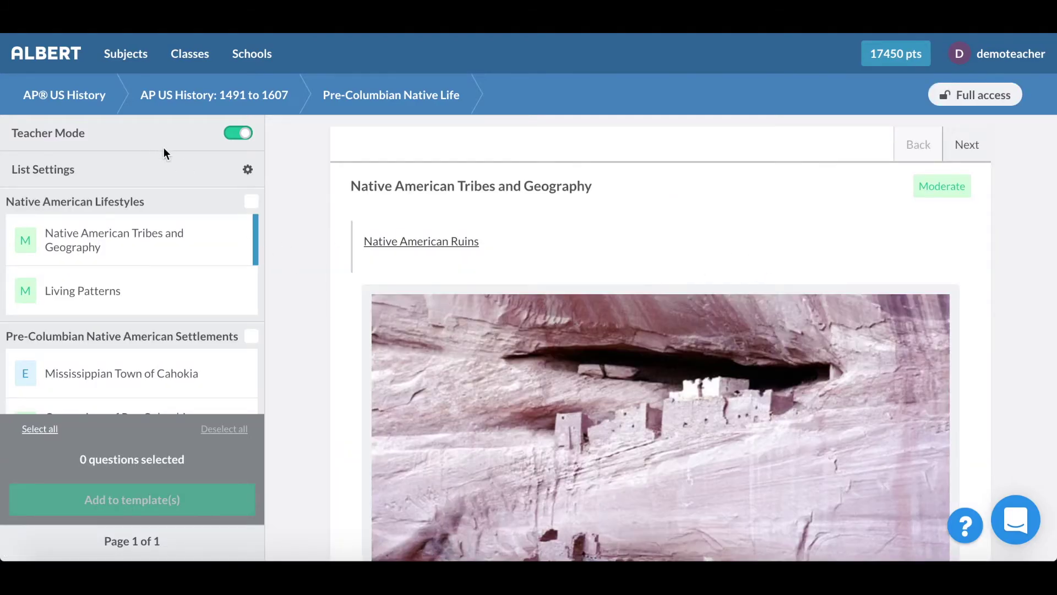
Step: Turn off Teacher Mode, scroll through the ruins question, and enable the Eliminate tool
left_click(241, 135)
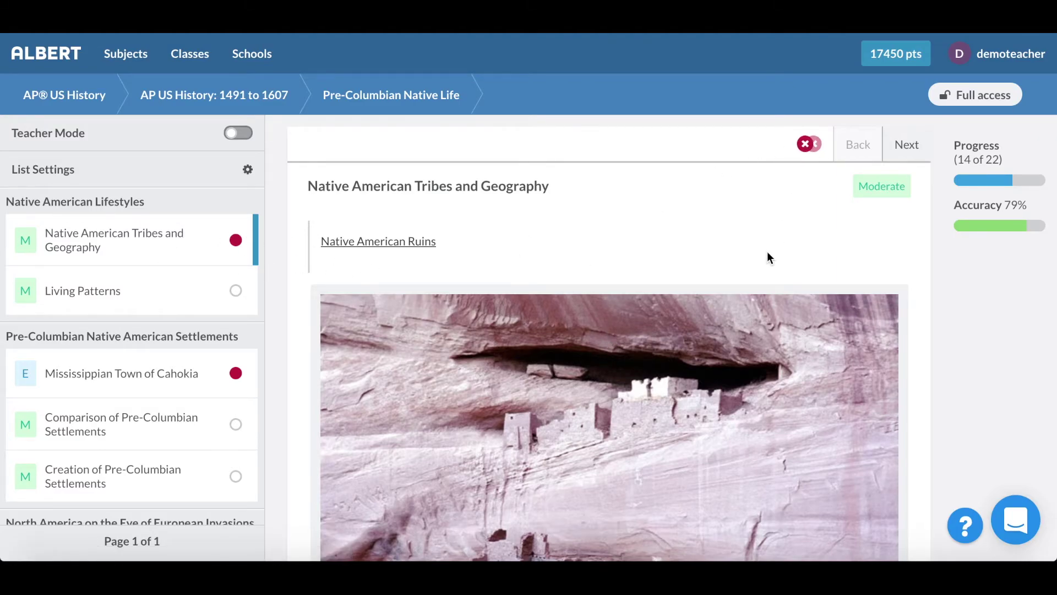
scroll(768, 251, "down", 5)
scroll(630, 433, "up", 1)
scroll(630, 433, "up", 3)
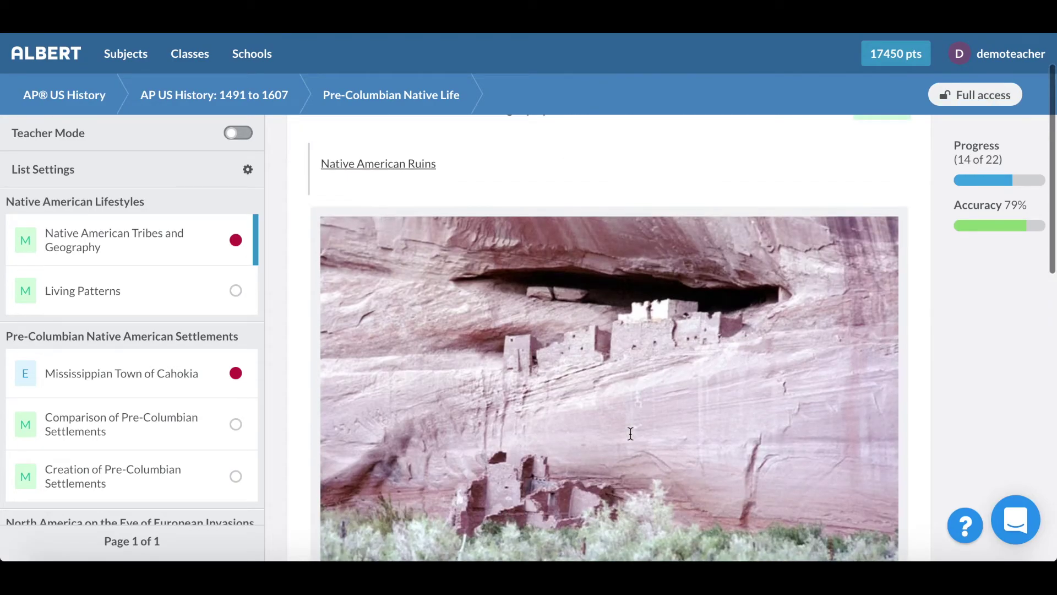
scroll(631, 434, "down", 2)
scroll(630, 433, "down", 4)
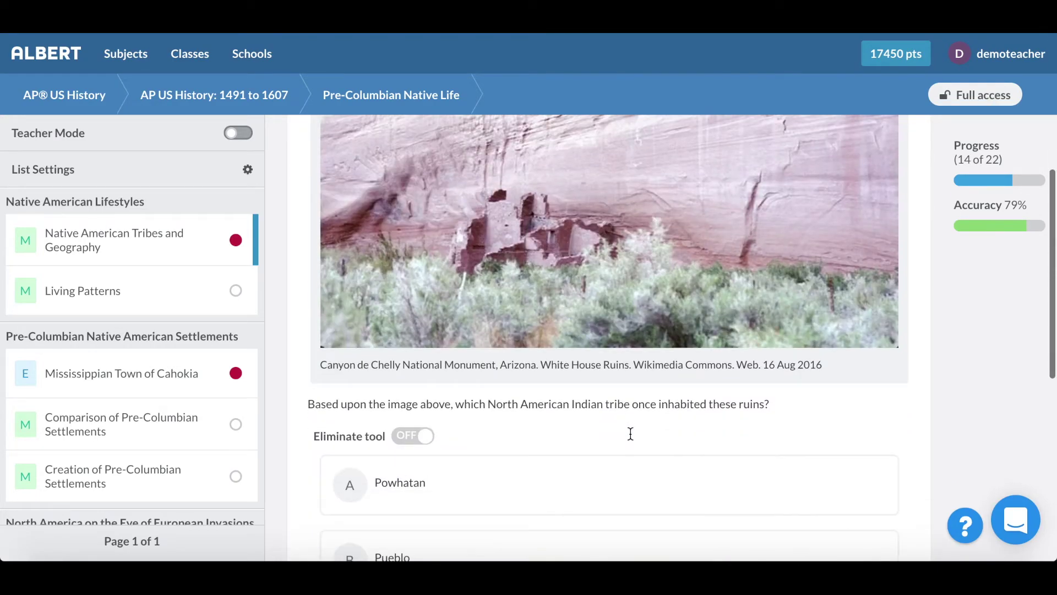
scroll(613, 314, "up", 2)
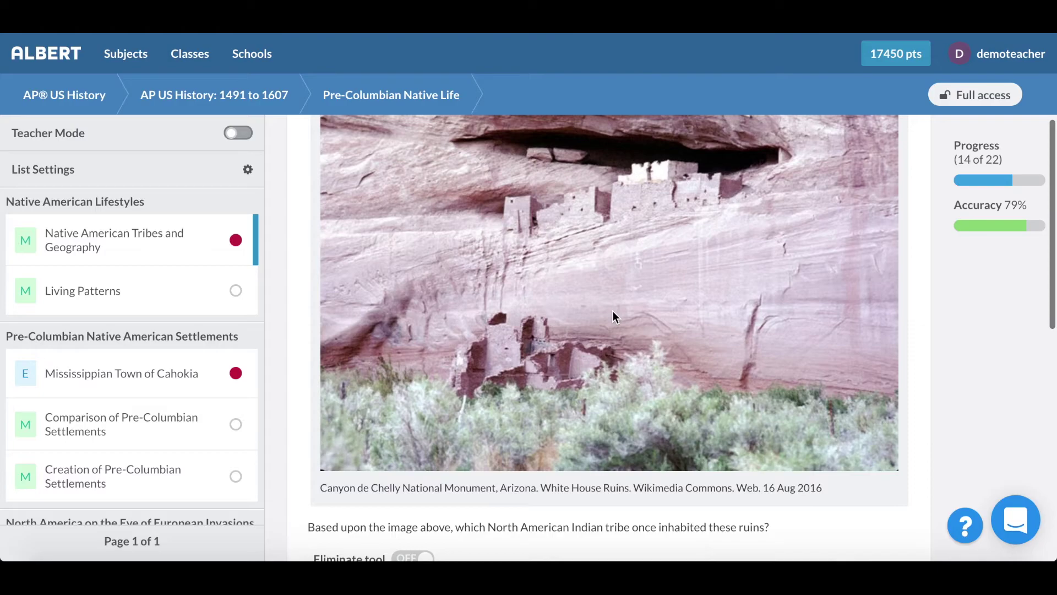
scroll(615, 300, "down", 5)
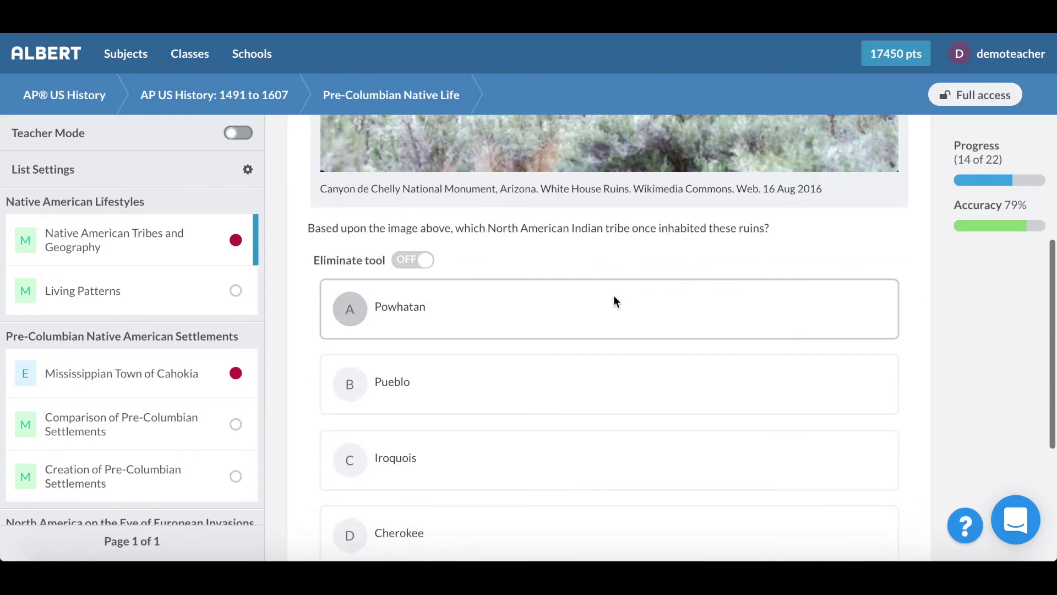
scroll(613, 295, "down", 2)
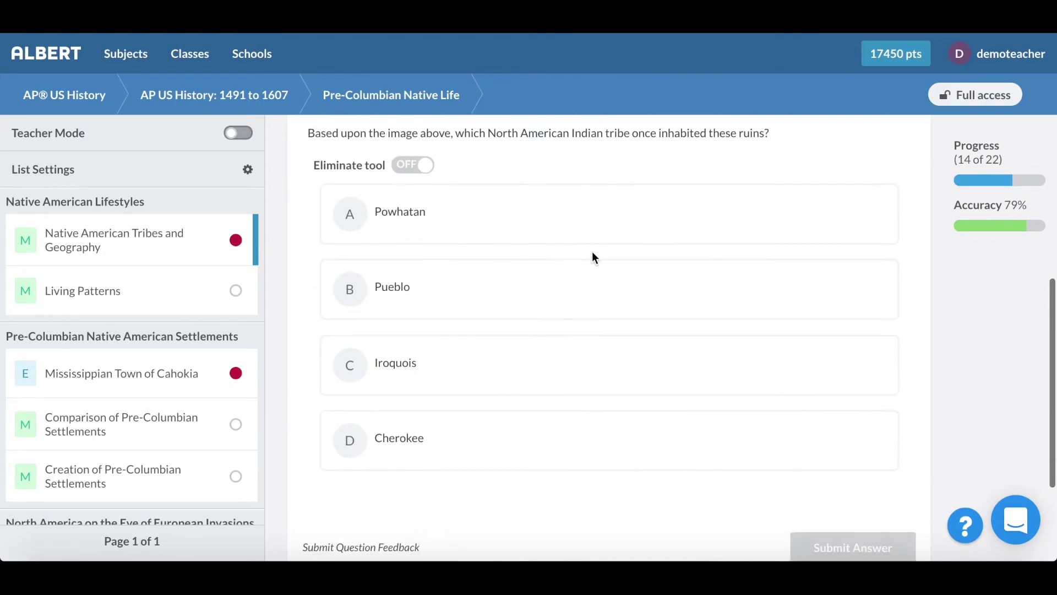
left_click(410, 160)
Step: Eliminate Powhatan and Iroquois, hide them, and submit Pueblo (B) as the answer
left_click(326, 211)
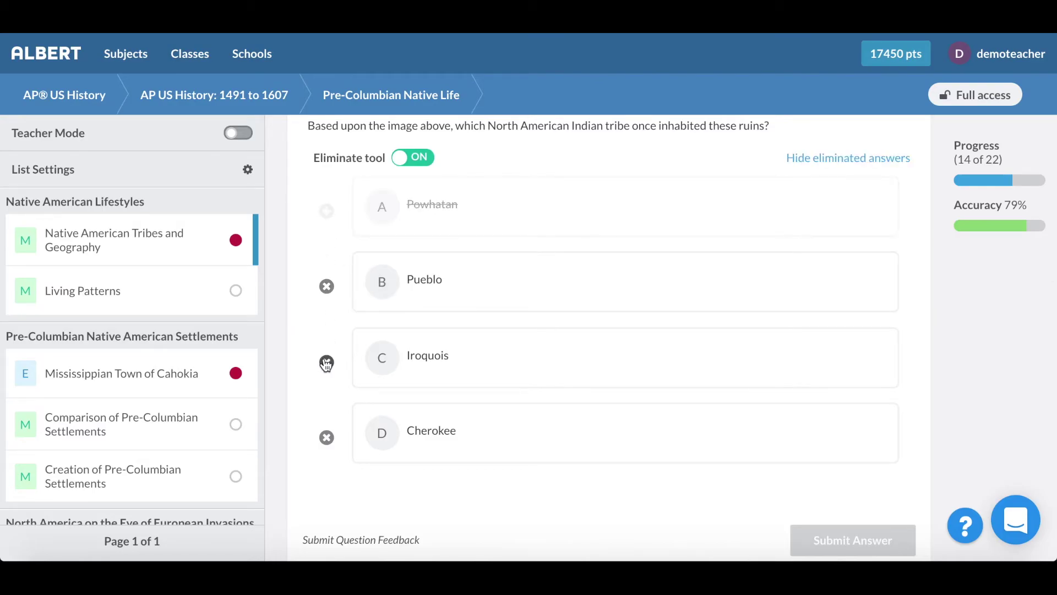
left_click(326, 362)
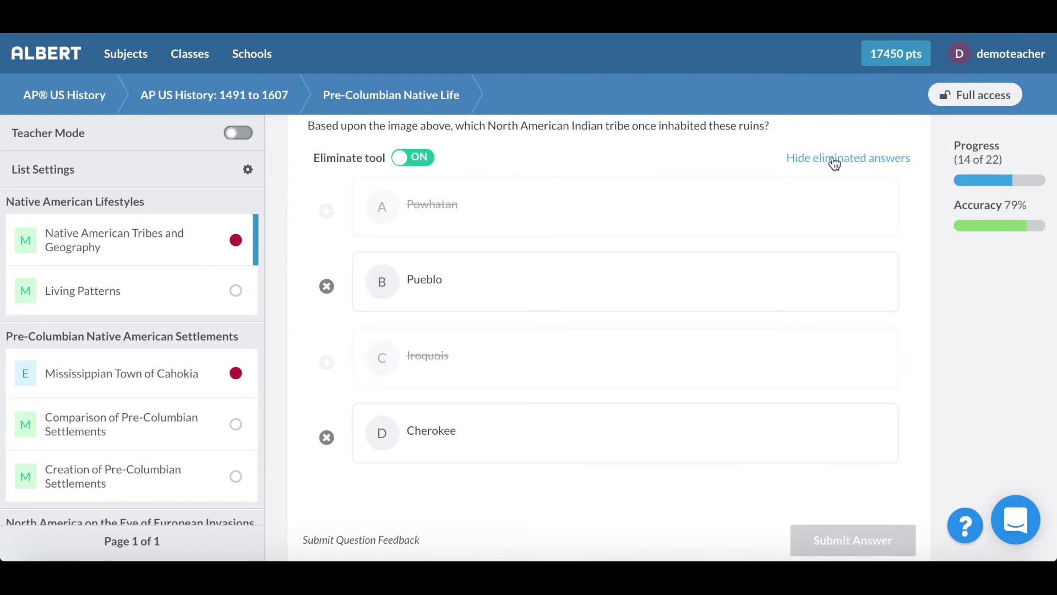
left_click(834, 160)
scroll(520, 256, "up", 1)
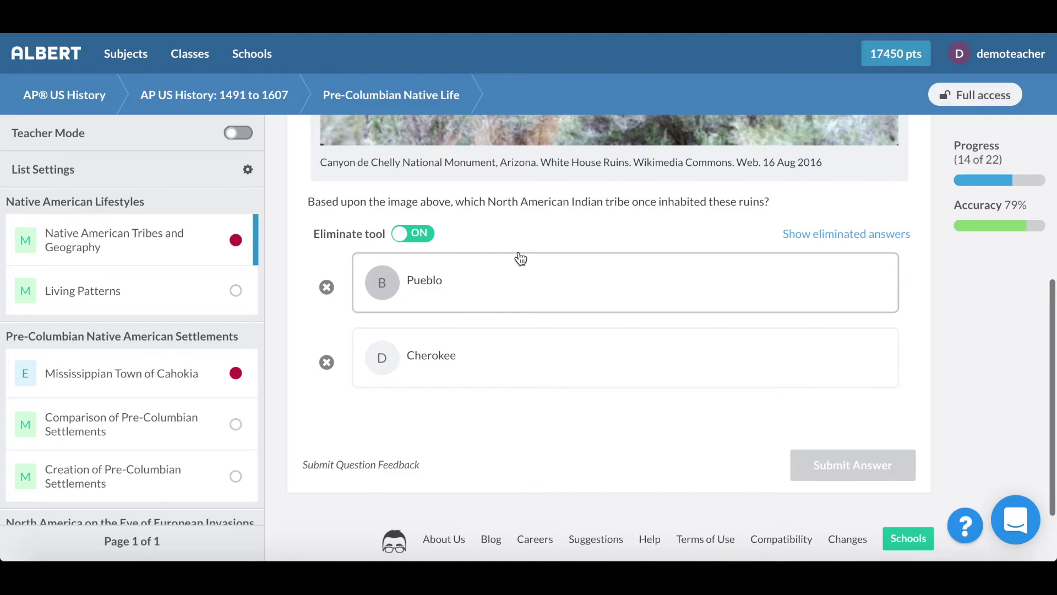
left_click(475, 282)
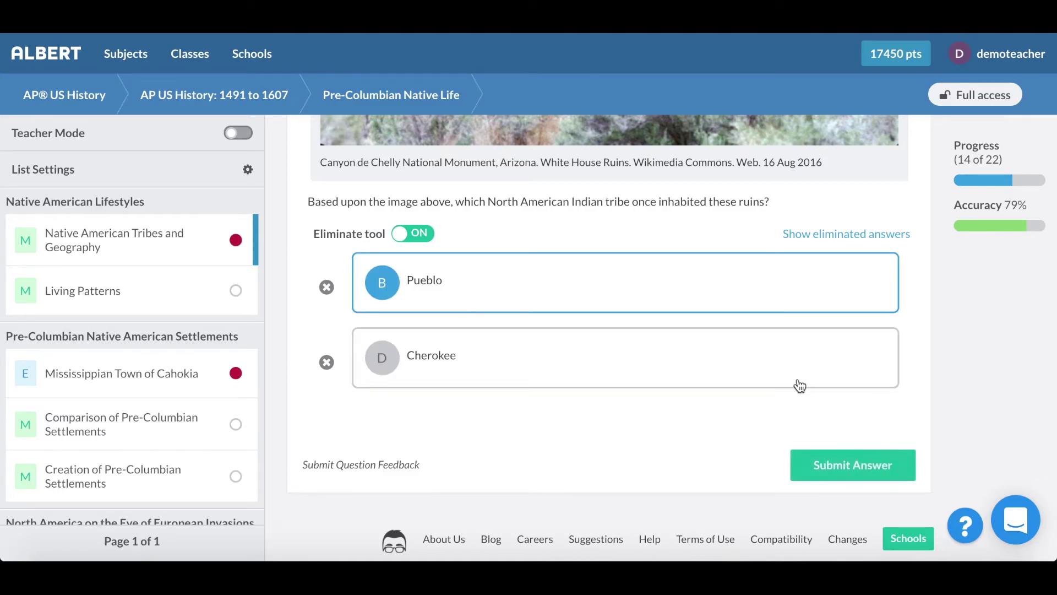
left_click(810, 459)
Step: Review the explanation, HST 1 label and how others answered, then go to Living Patterns
scroll(606, 331, "down", 3)
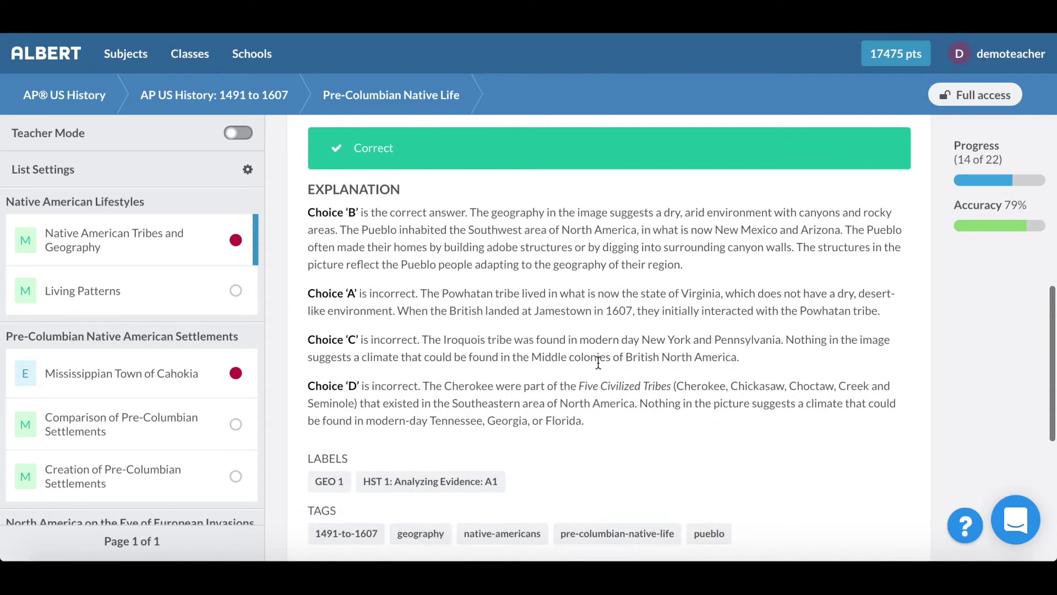
scroll(575, 265, "down", 3)
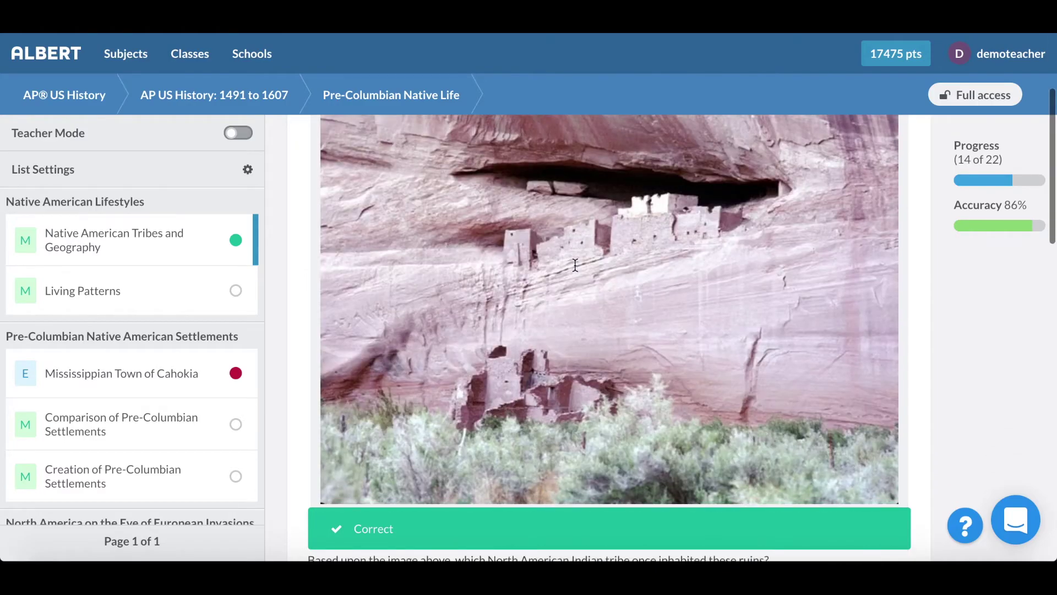
scroll(575, 265, "down", 8)
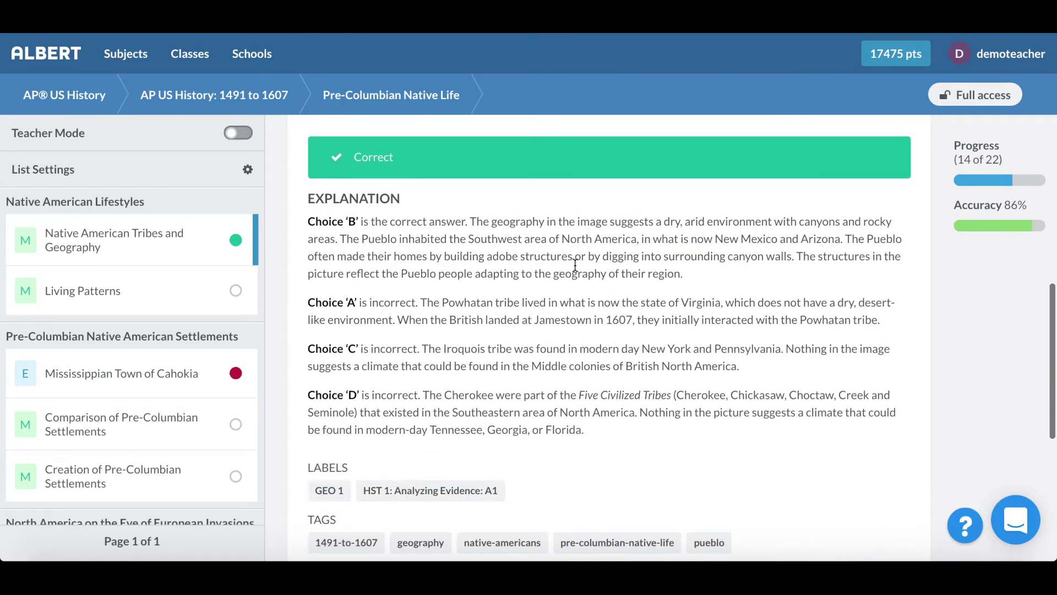
scroll(545, 277, "down", 2)
scroll(545, 277, "up", 1)
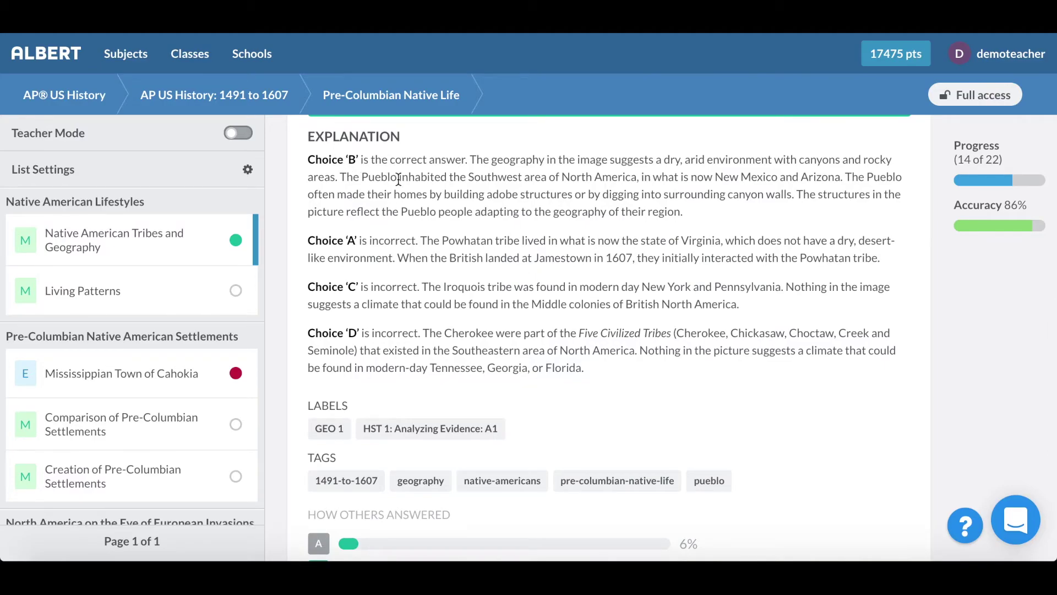
scroll(524, 238, "down", 3)
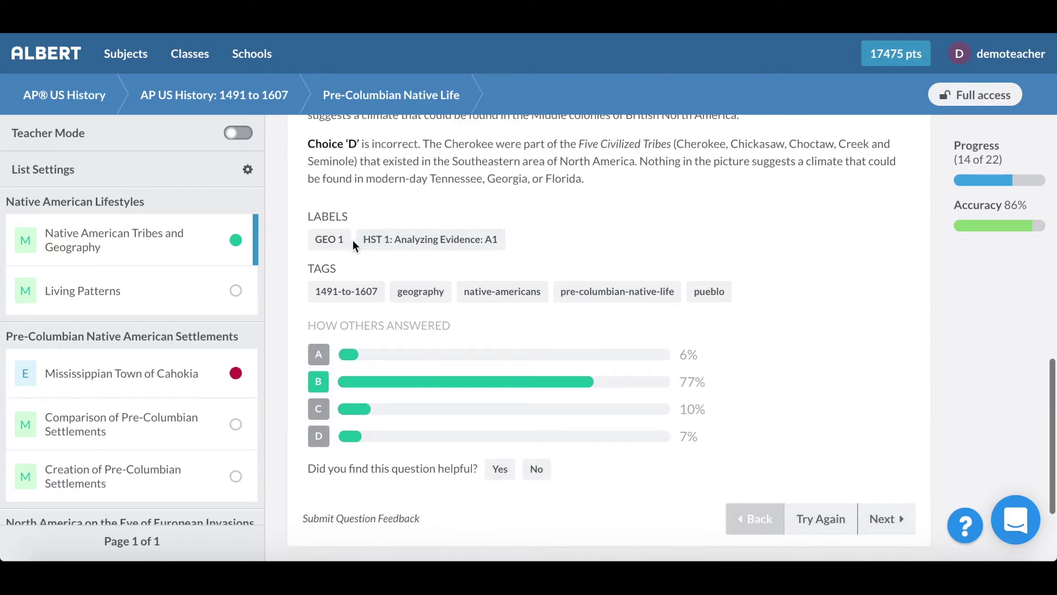
scroll(352, 240, "up", 3)
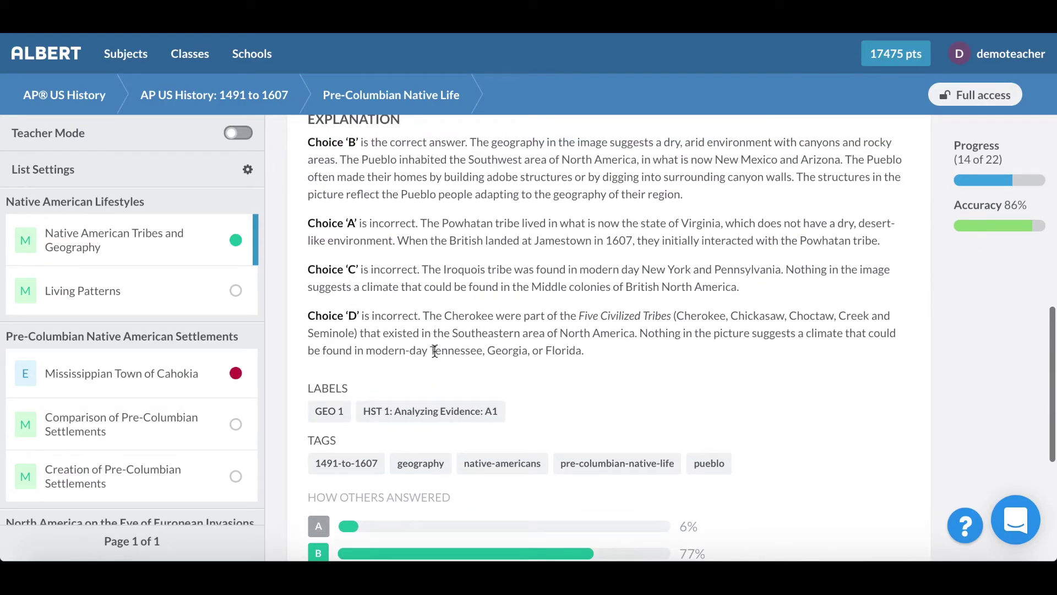
mouse_move(437, 412)
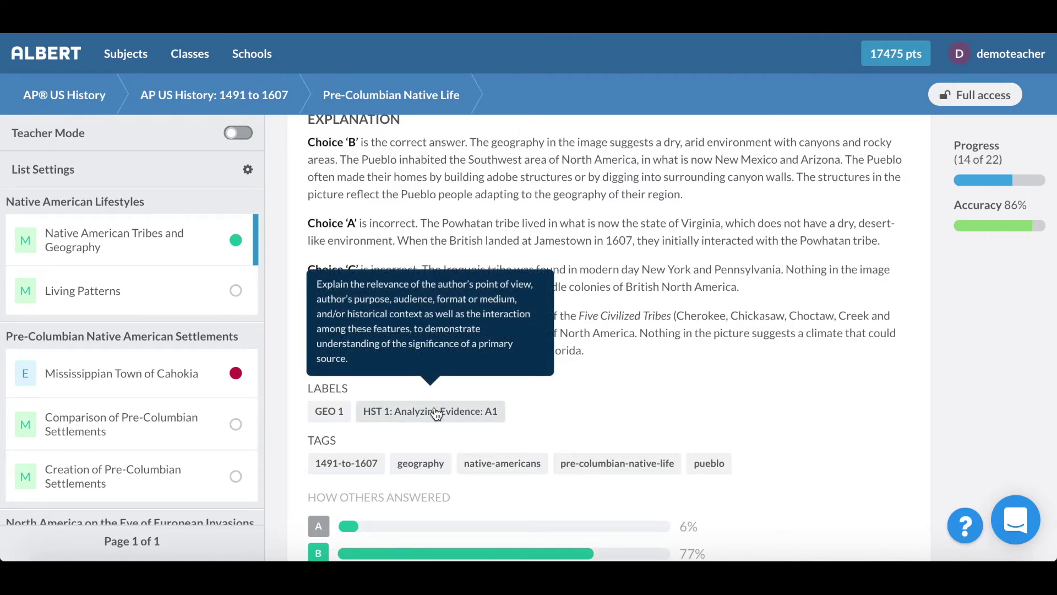
scroll(574, 359, "down", 5)
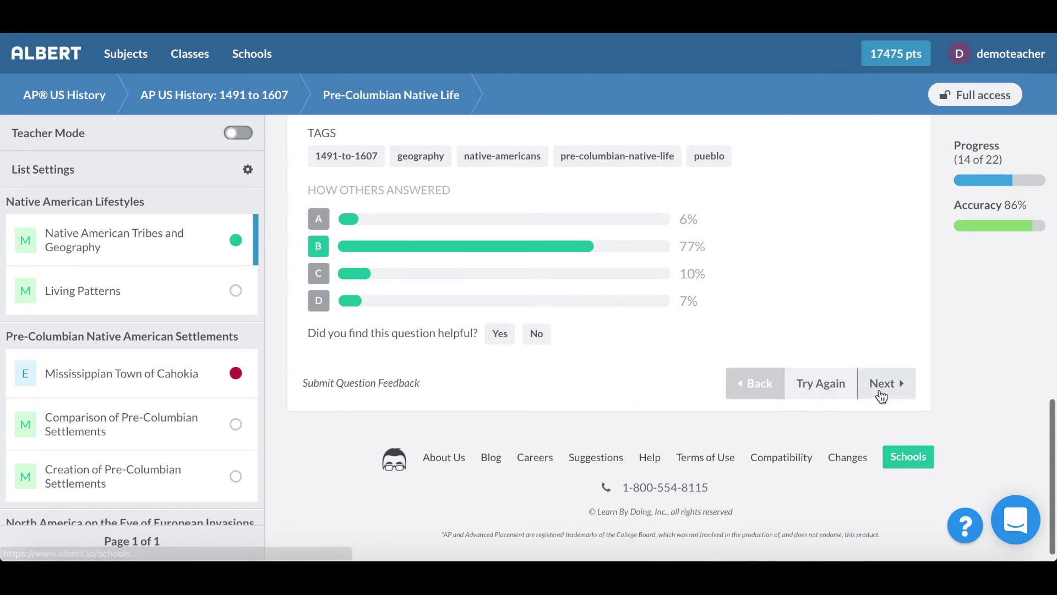
left_click(881, 384)
Step: On Living Patterns, eliminate choices B and D, hide them, and submit choice A
scroll(768, 345, "down", 4)
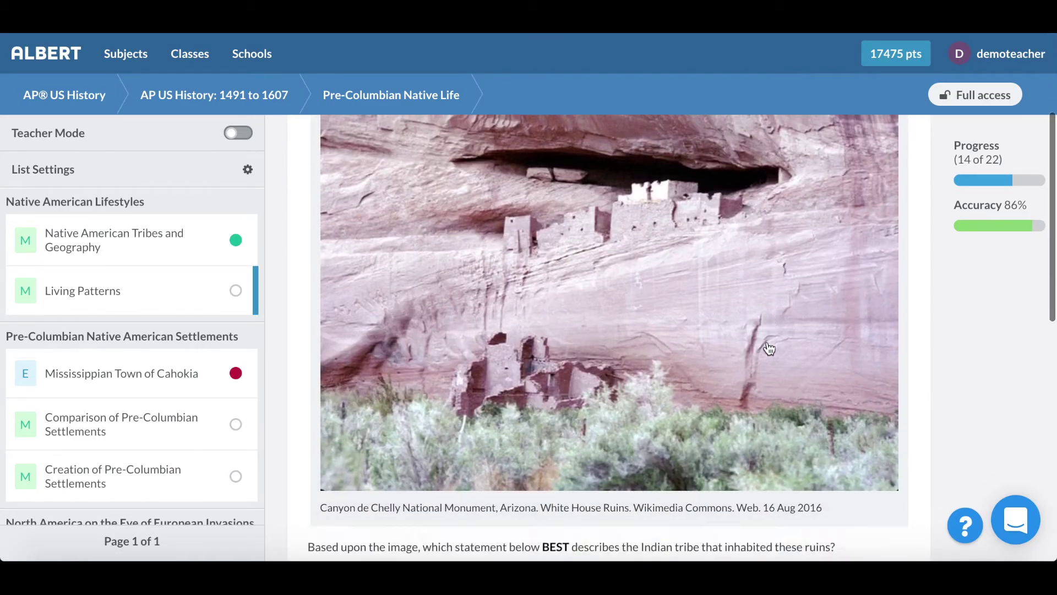
scroll(768, 349, "down", 5)
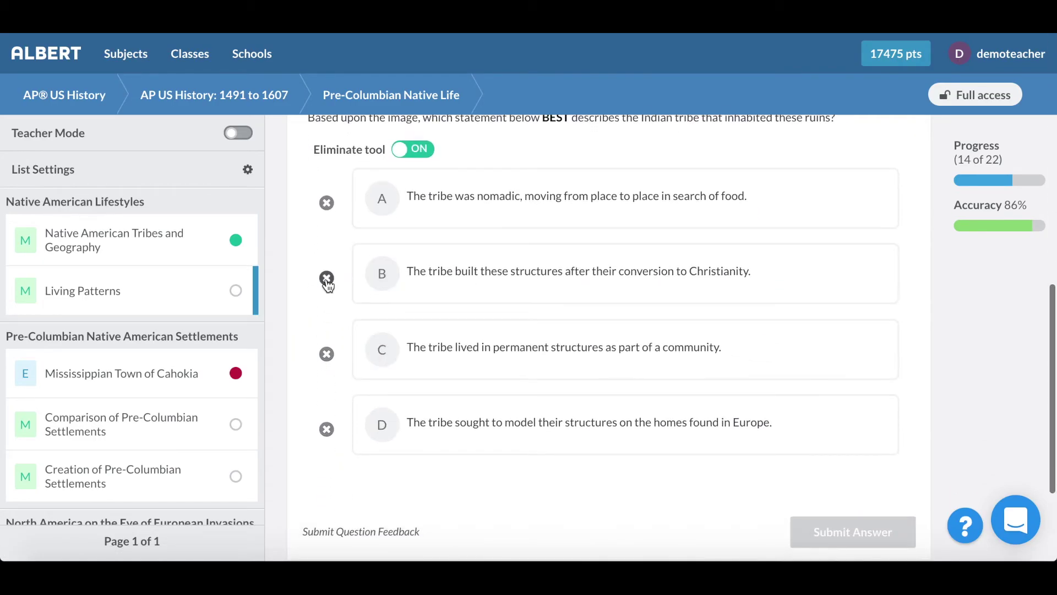
left_click(327, 278)
left_click(326, 429)
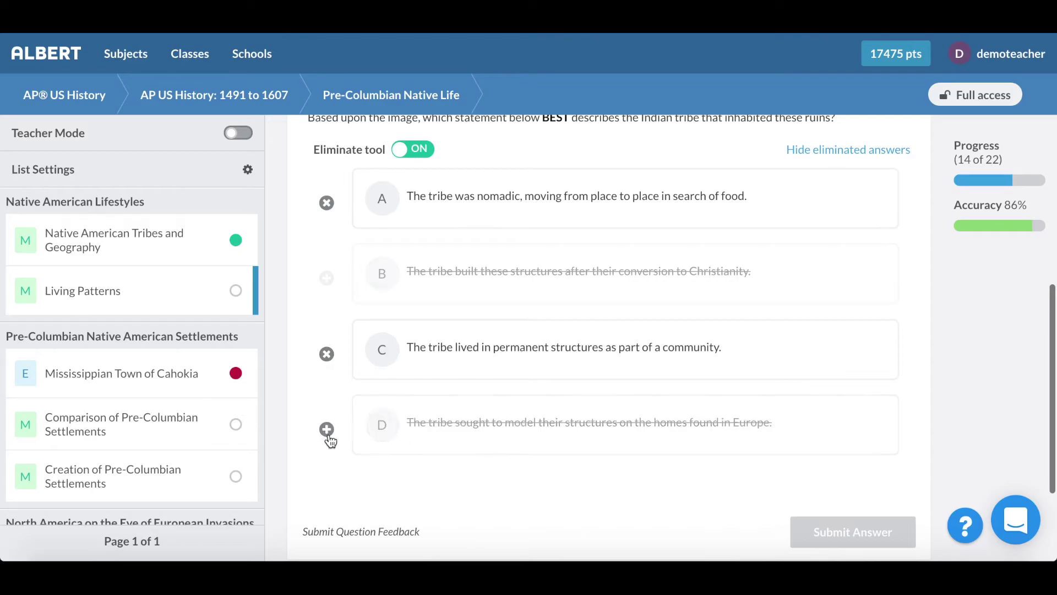
left_click(874, 155)
left_click(569, 208)
left_click(828, 378)
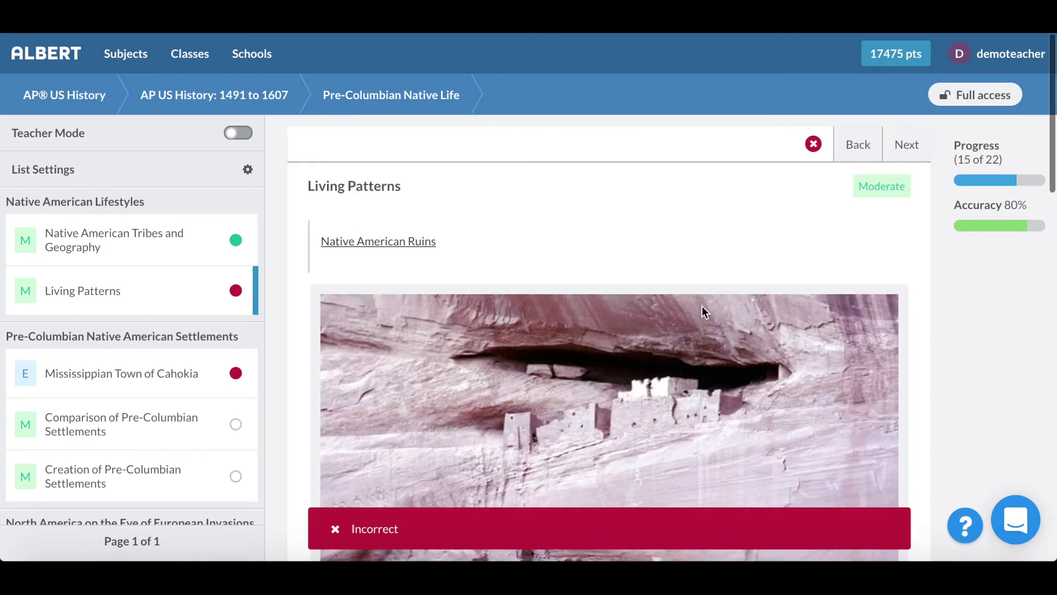
Step: Review the incorrect-answer feedback, then return to the AP® US History Study Guide
scroll(702, 311, "down", 10)
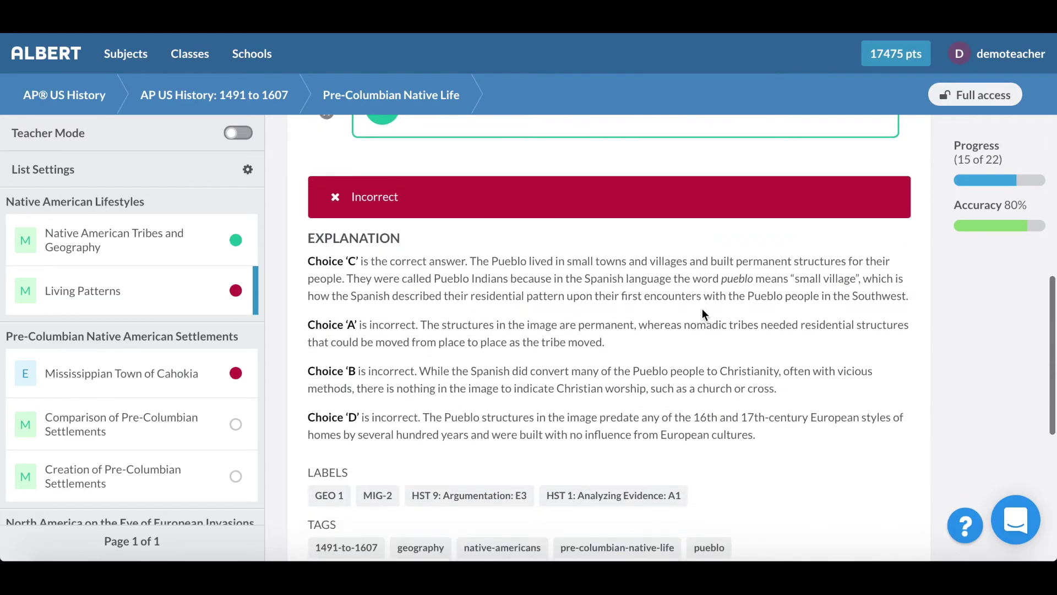
scroll(702, 312, "down", 2)
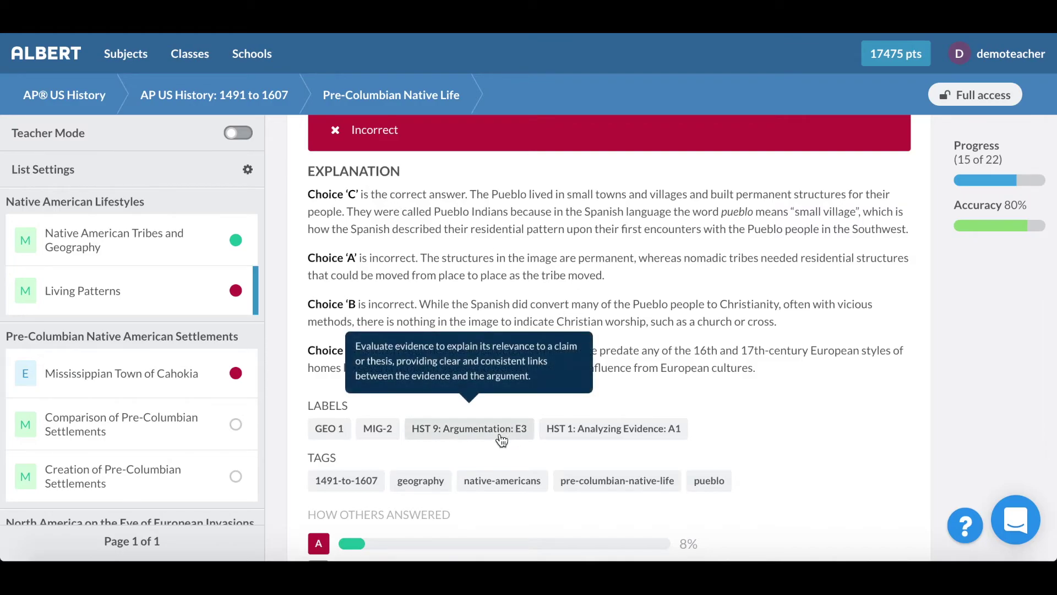
mouse_move(621, 438)
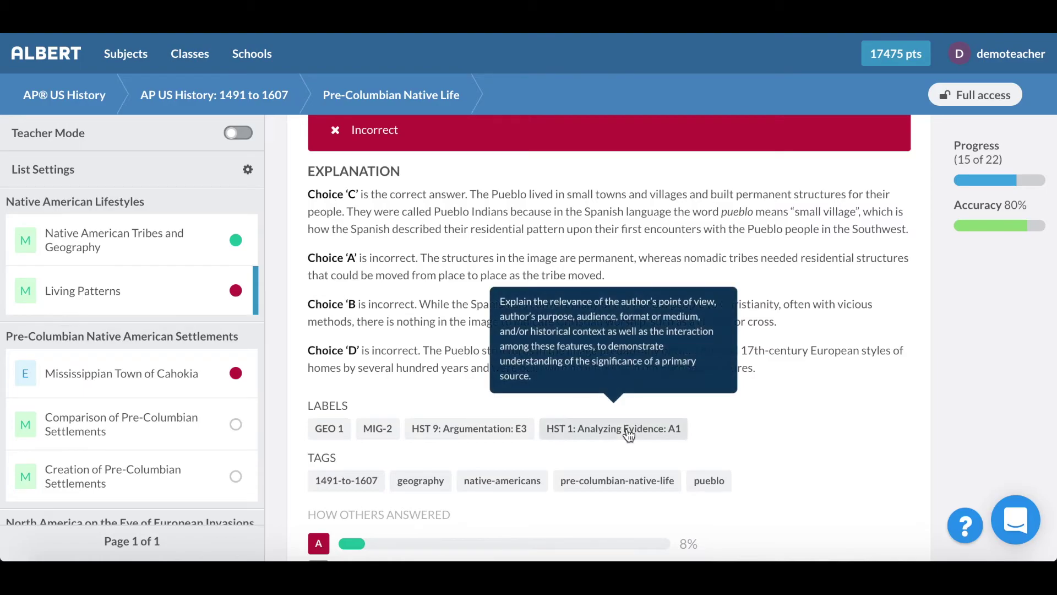
scroll(641, 286, "down", 1)
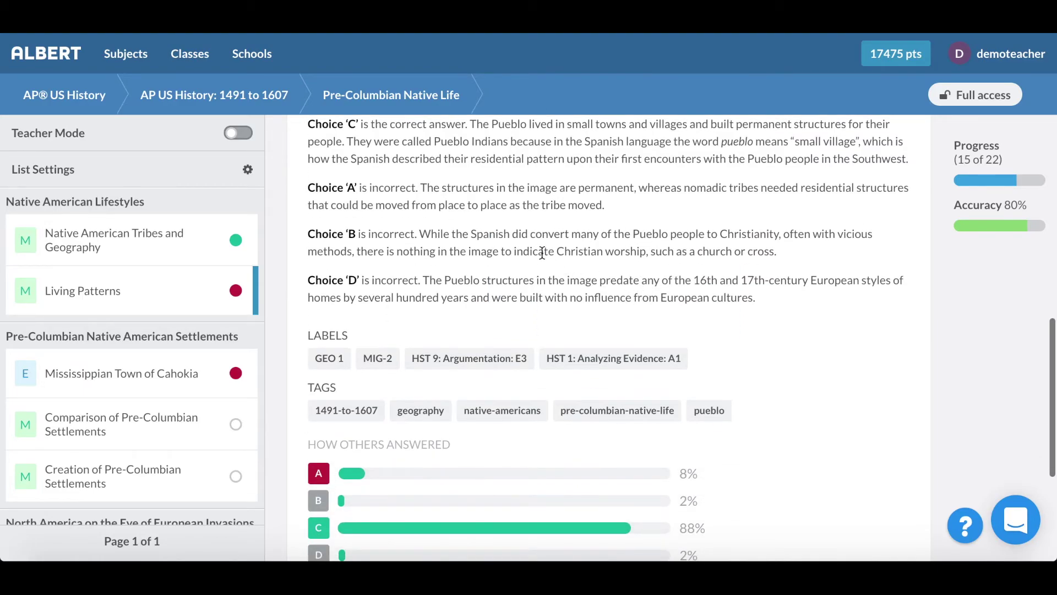
scroll(542, 253, "down", 3)
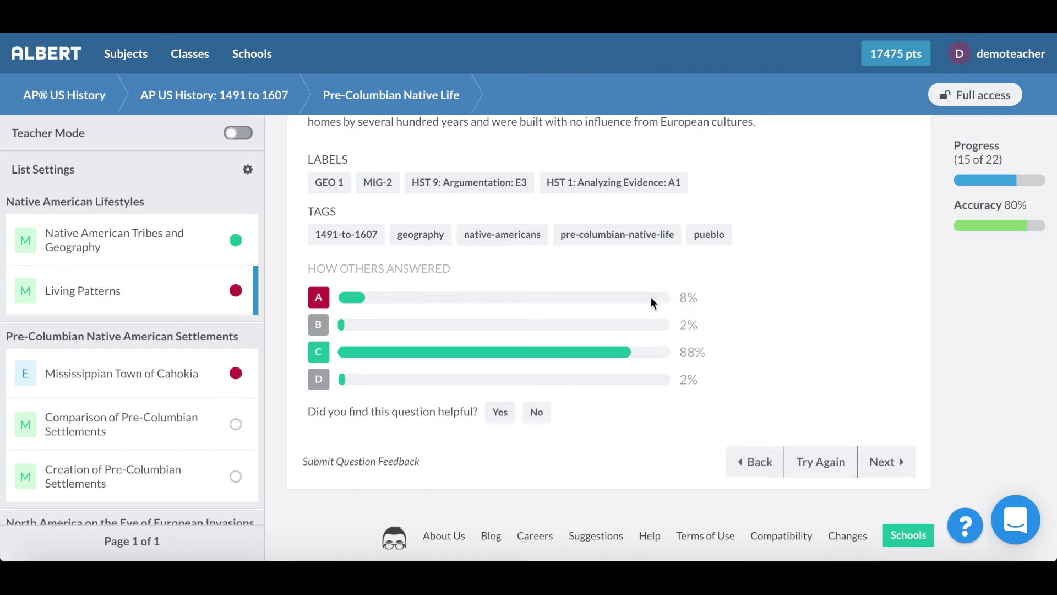
left_click(64, 94)
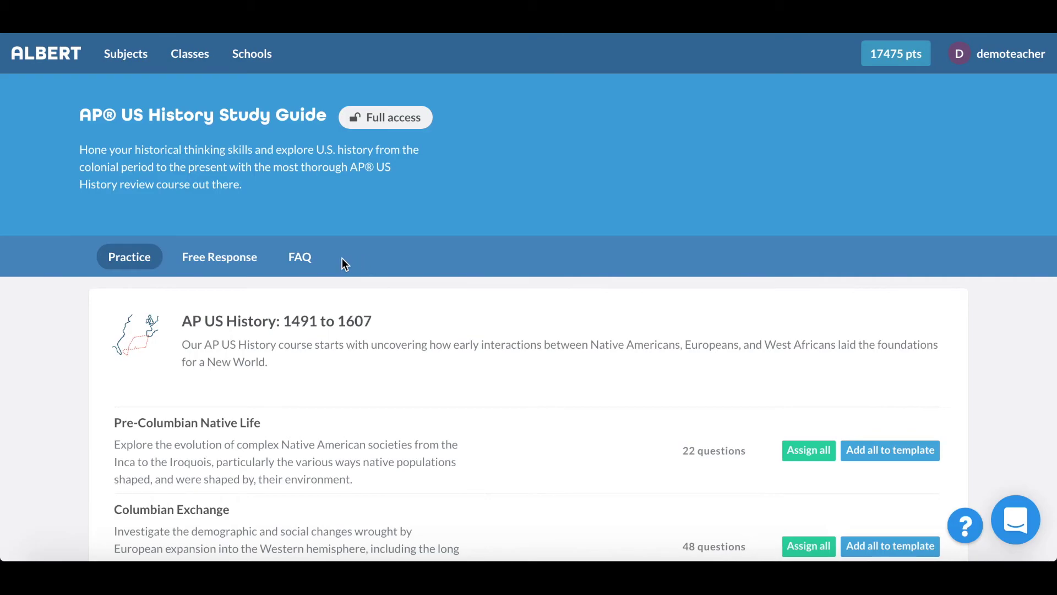
Step: Read the British Control free-response prompt, sample response and rubric, then return to Practice topics
left_click(219, 257)
scroll(392, 358, "down", 4)
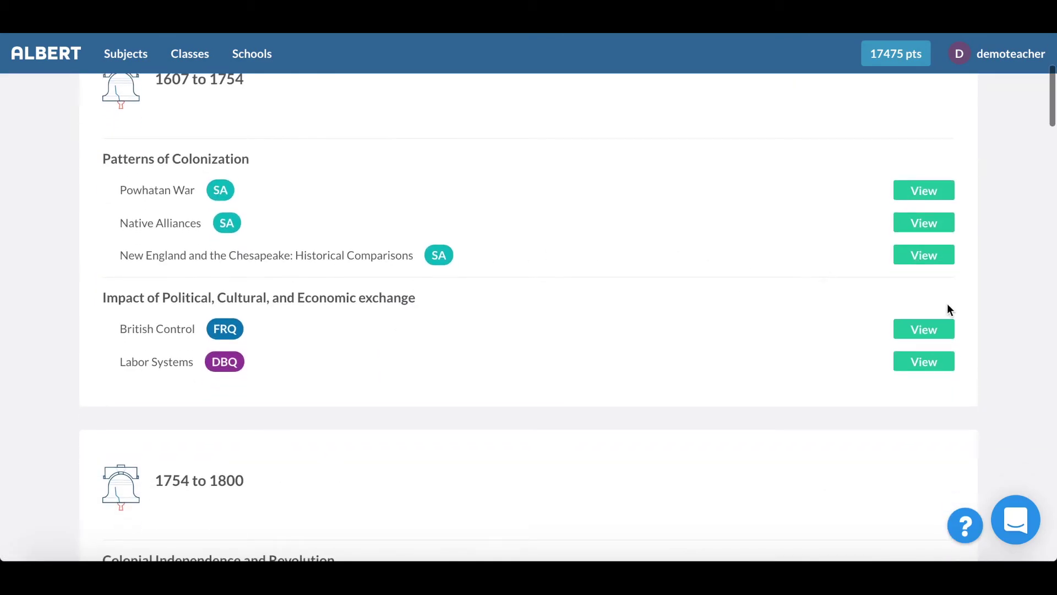
left_click(924, 328)
scroll(493, 380, "down", 6)
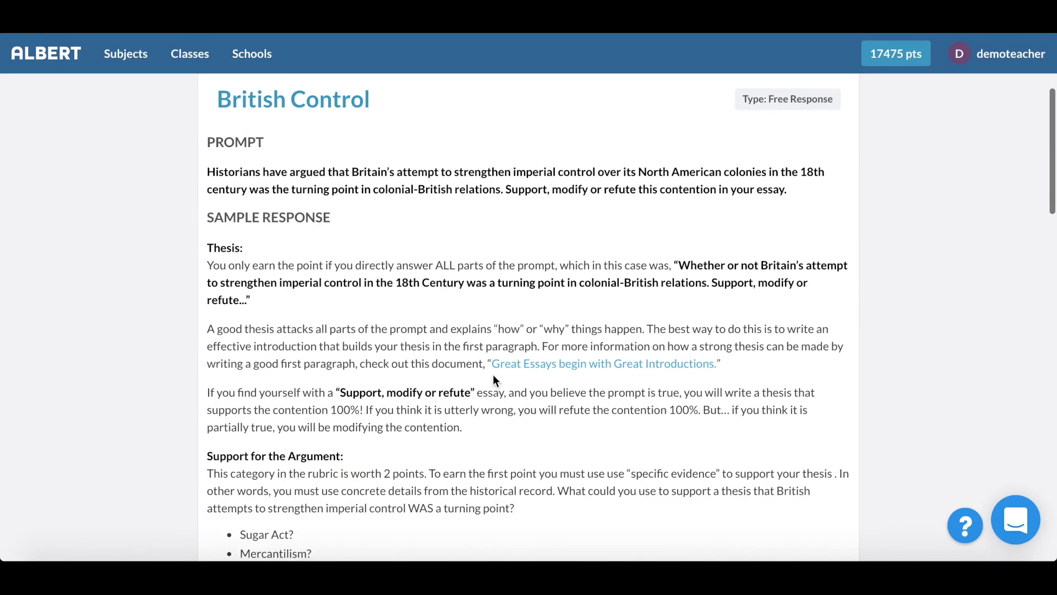
scroll(481, 426, "down", 15)
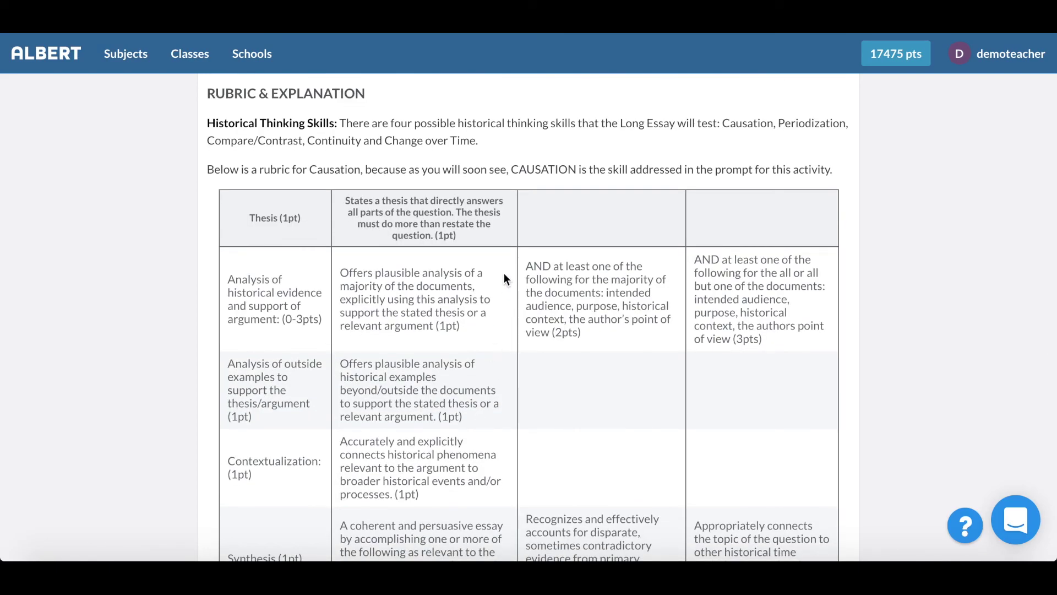
scroll(471, 379, "down", 1)
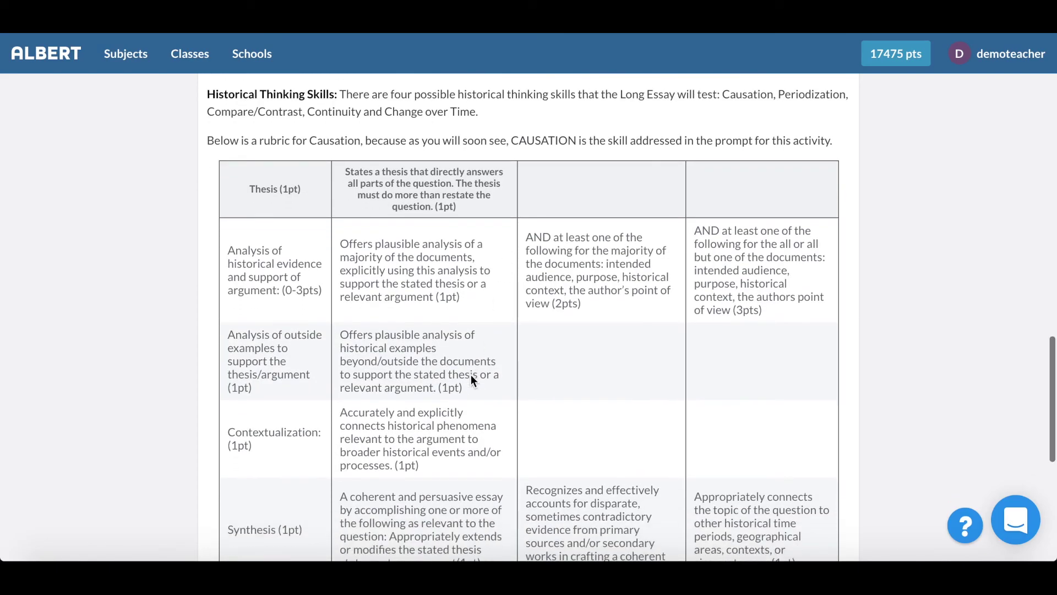
scroll(471, 375, "down", 5)
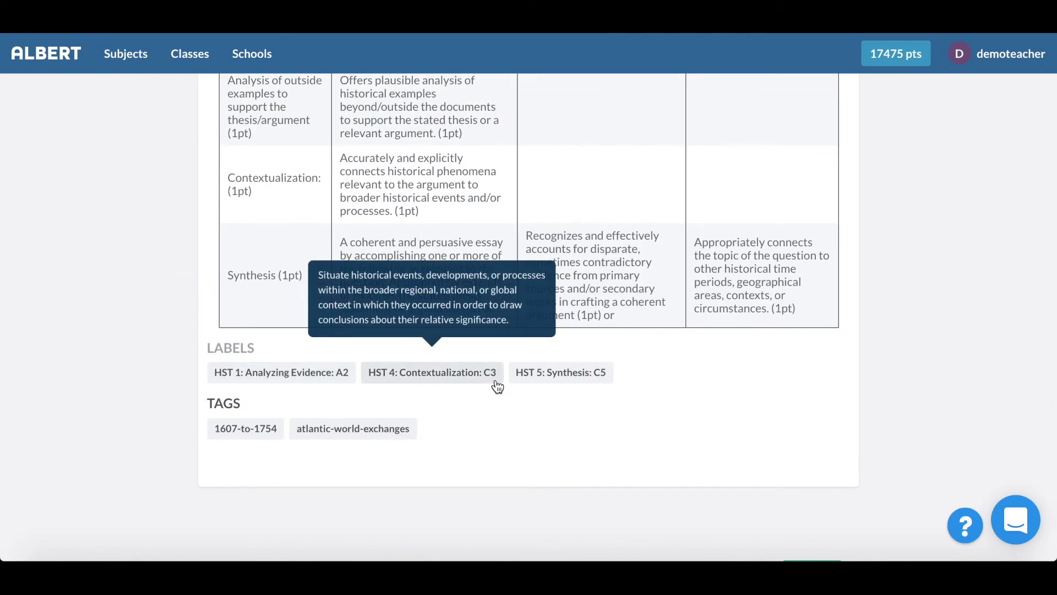
mouse_move(563, 379)
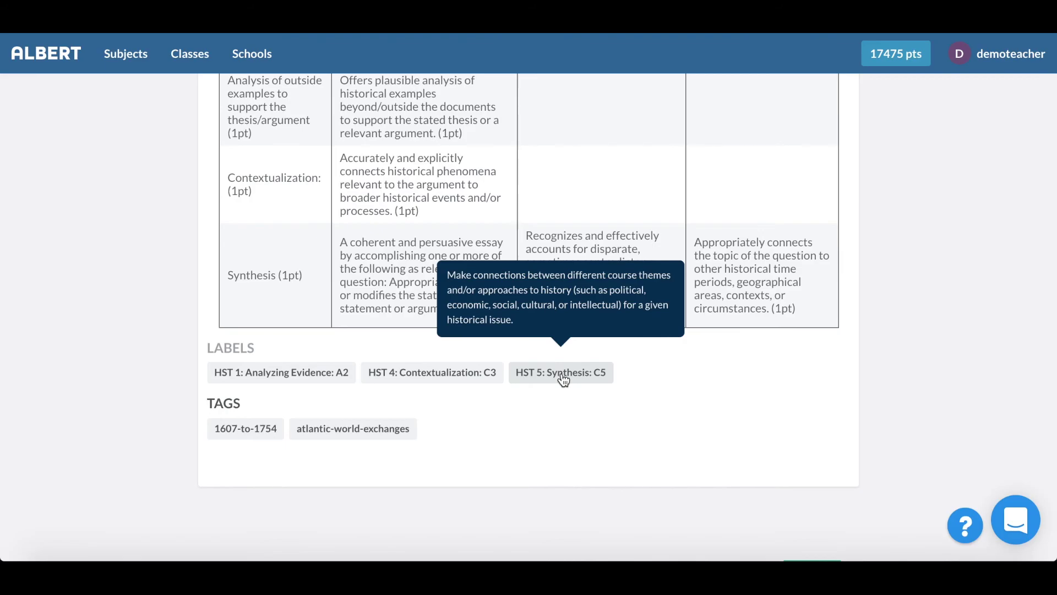
scroll(506, 402, "up", 2)
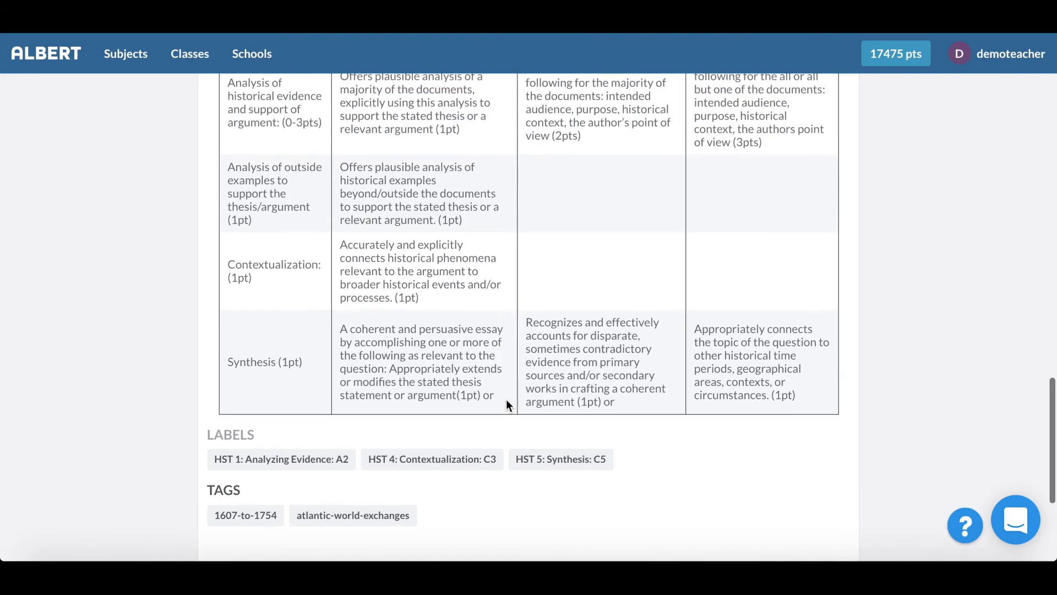
scroll(506, 399, "up", 15)
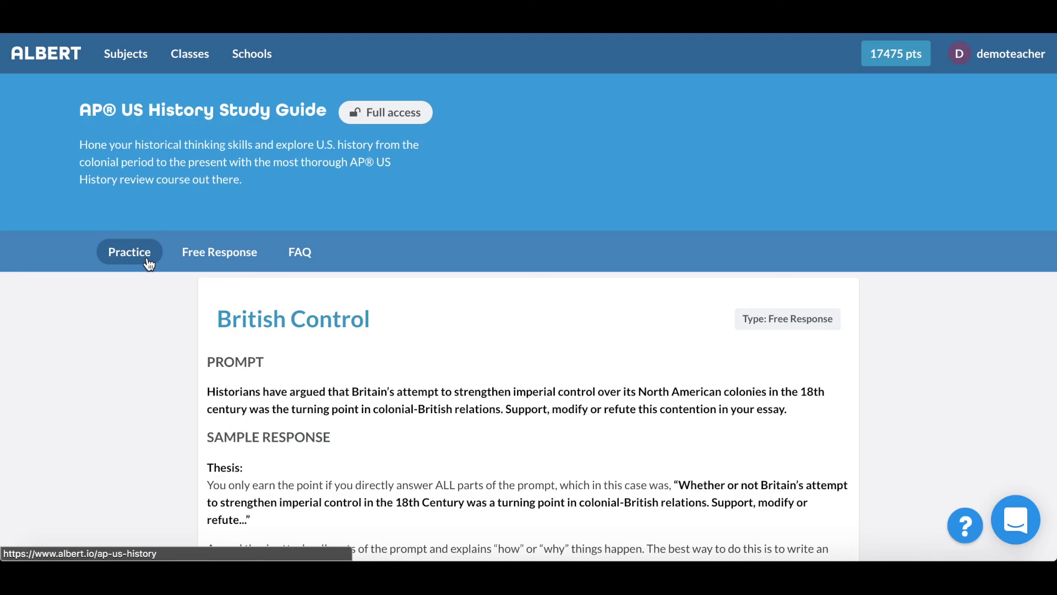
left_click(149, 263)
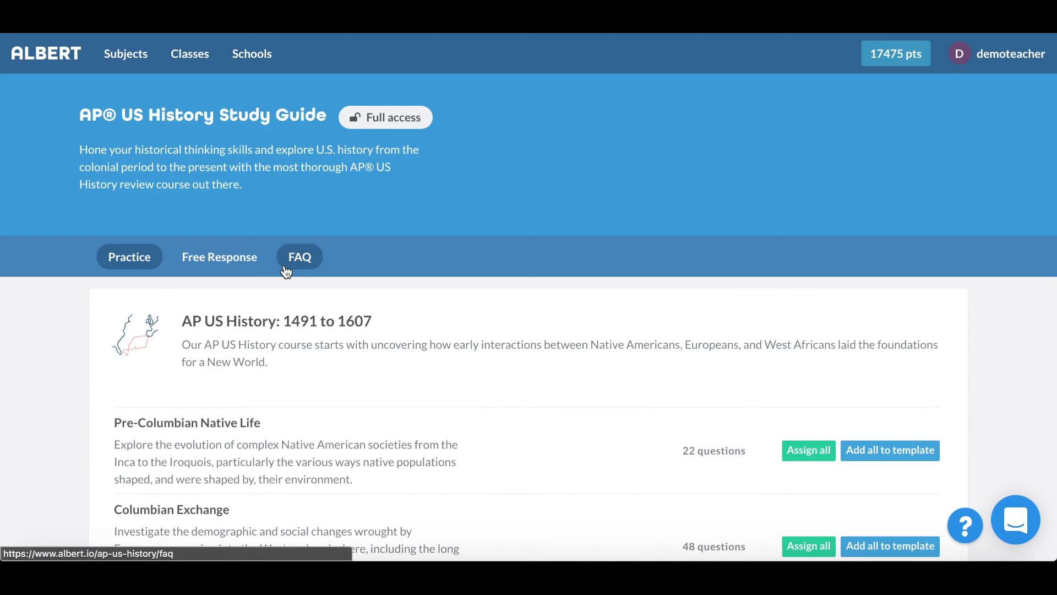
Step: Open the Schools overview page from the top navigation bar
left_click(265, 73)
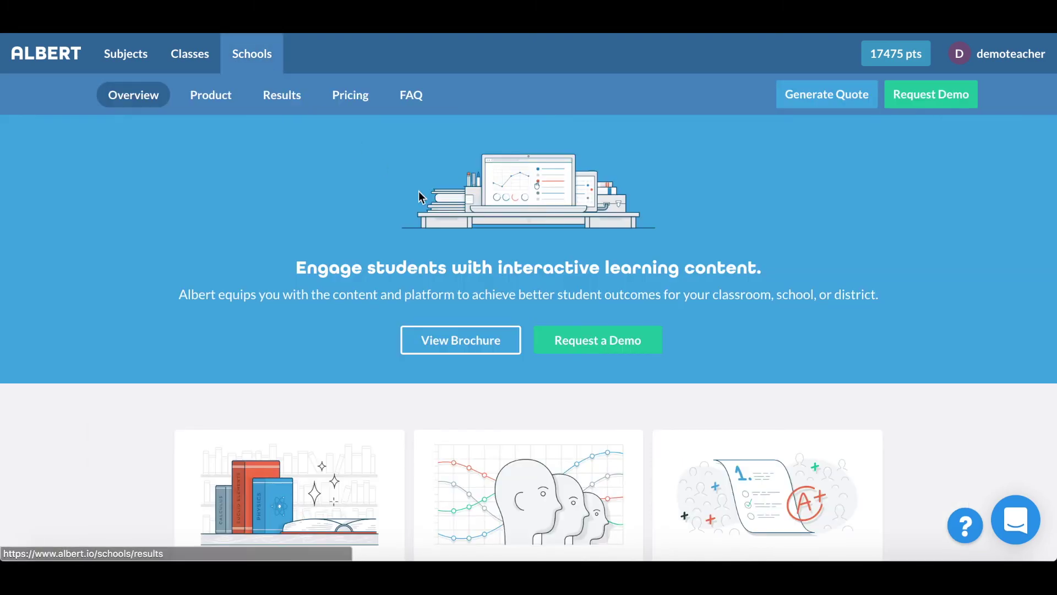